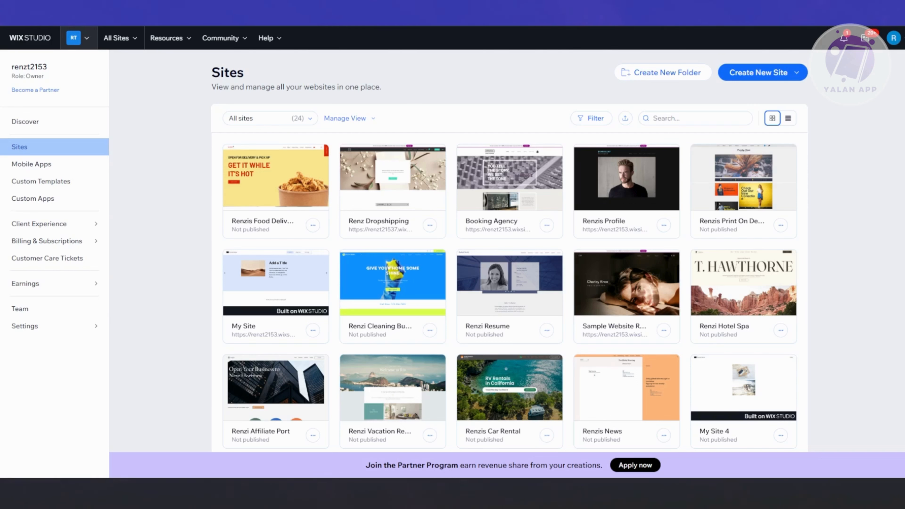
Select the Renzis Food Delivery site and open its design for editing.
{"action": "mouse_move", "coordinate": [235, 190]}
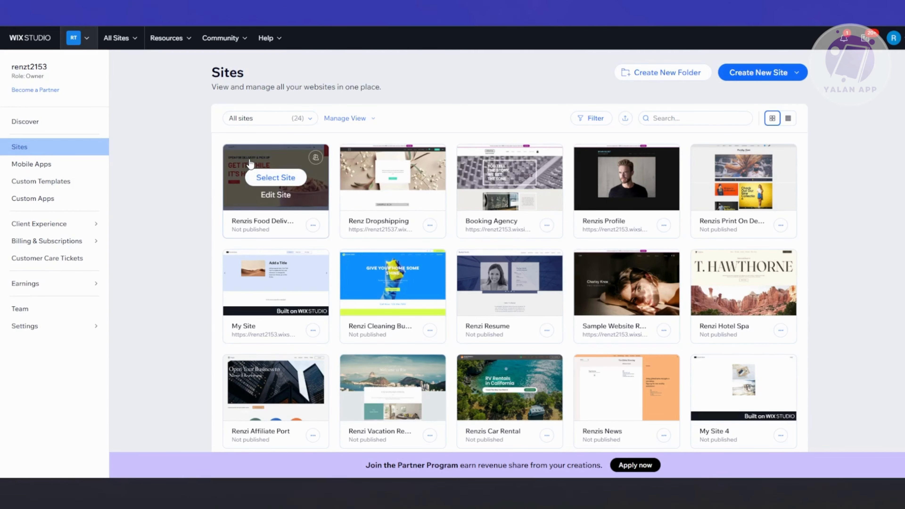
{"action": "left_click", "coordinate": [281, 179]}
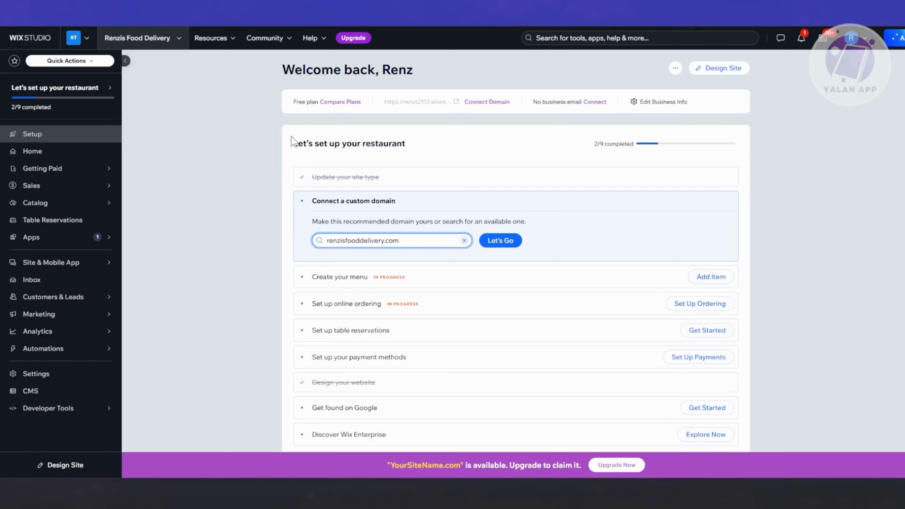
{"action": "left_click", "coordinate": [724, 68]}
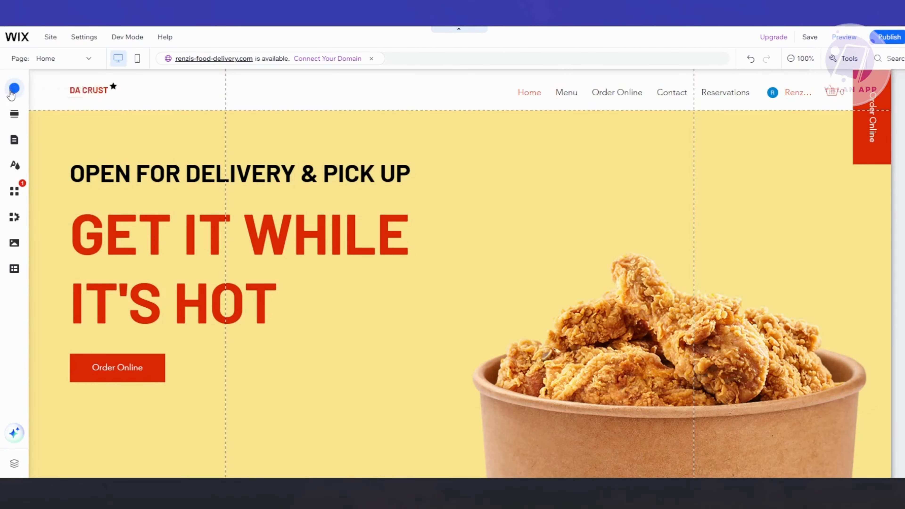
Add the Promotion lightbox with the "Extra 60% off" clearance design to the site from the interactive elements.
{"action": "left_click", "coordinate": [13, 88]}
{"action": "left_click", "coordinate": [57, 270]}
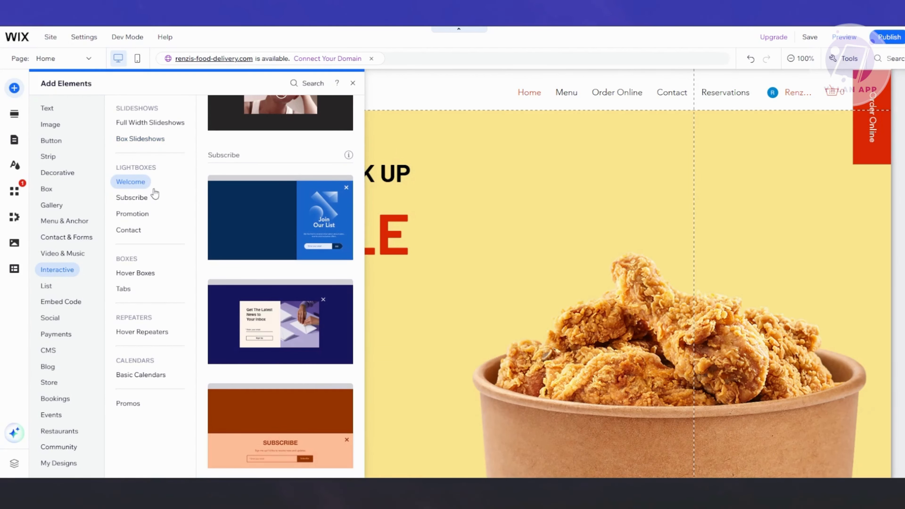
{"action": "left_click", "coordinate": [131, 187]}
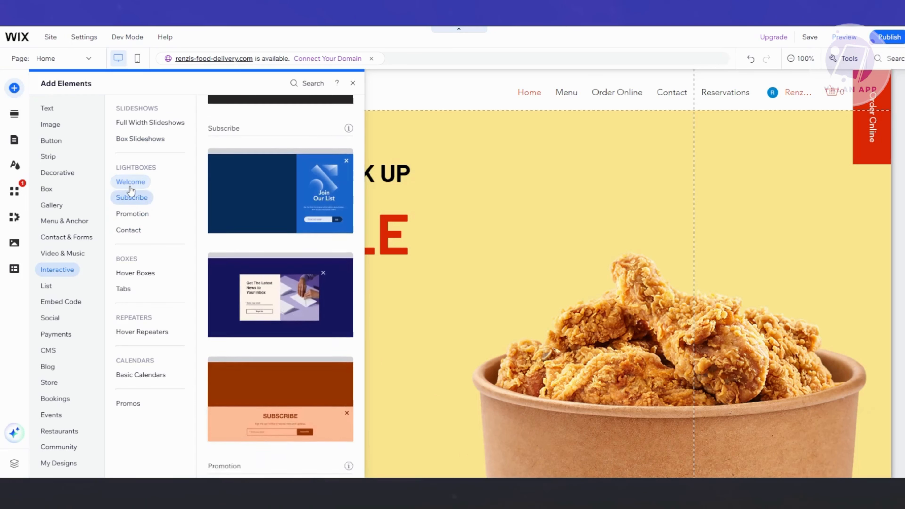
{"action": "left_click", "coordinate": [128, 215]}
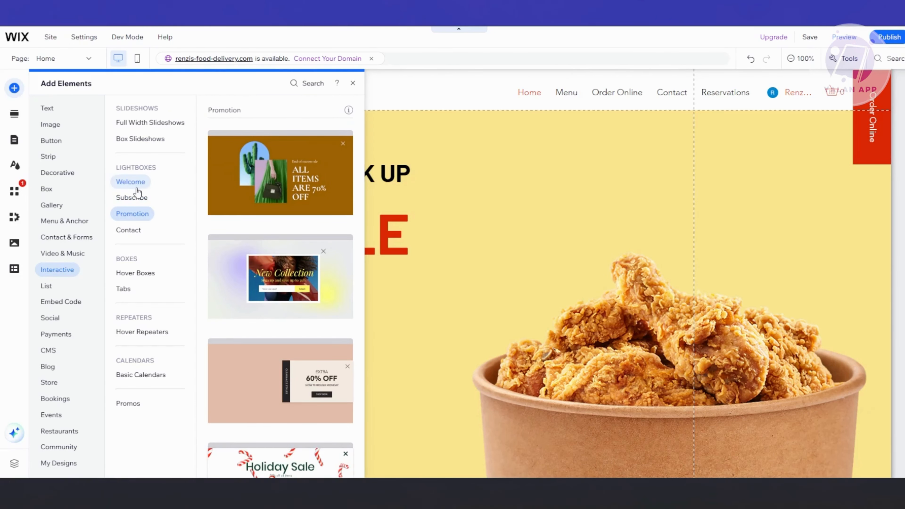
{"action": "left_click", "coordinate": [135, 197]}
{"action": "left_click", "coordinate": [145, 220]}
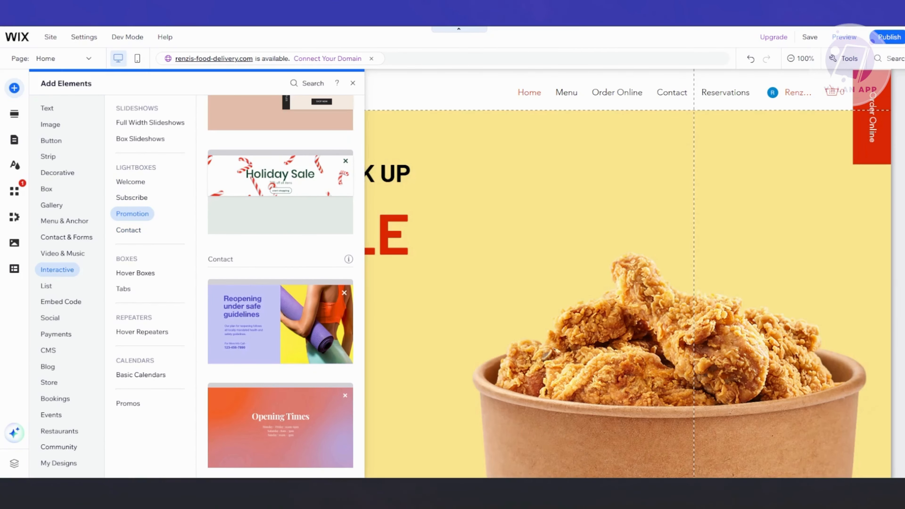
{"action": "left_click", "coordinate": [126, 213]}
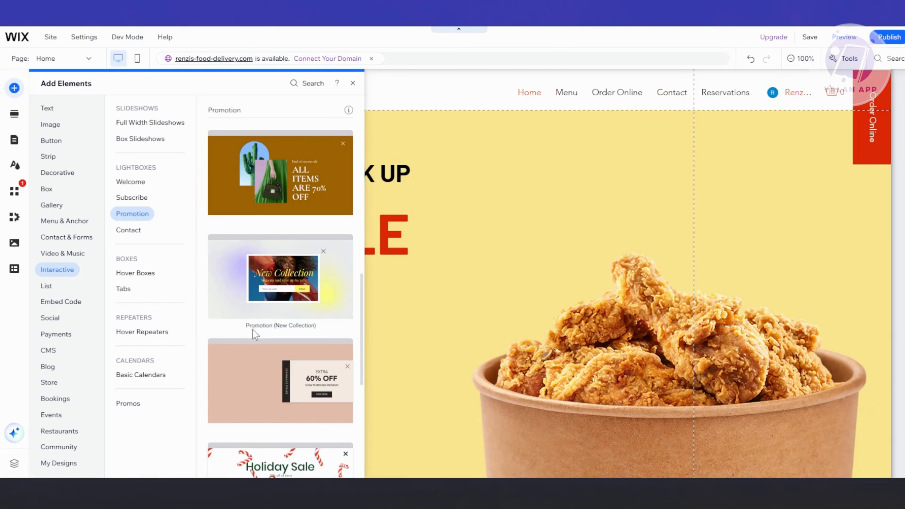
{"action": "left_click", "coordinate": [233, 394]}
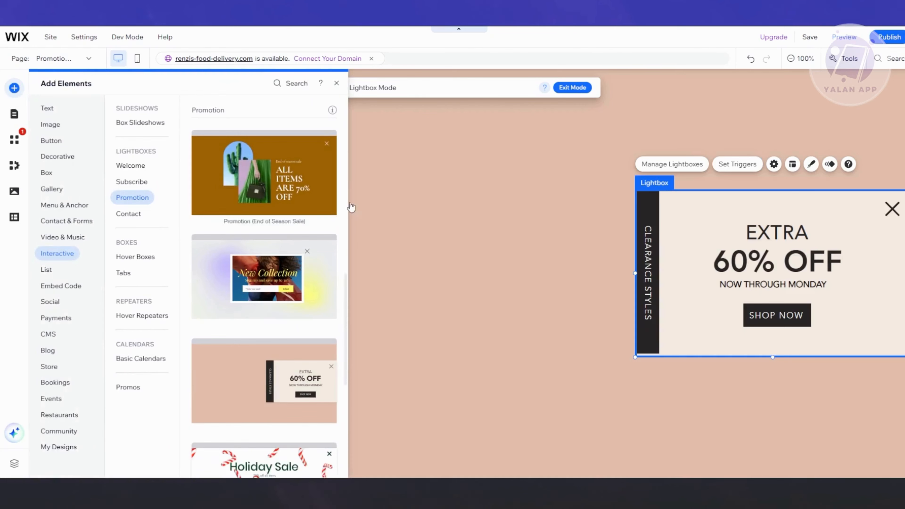
Try to place the paper plane illustration from the free Wix illustrations on the lightbox and shrink it.
{"action": "left_click", "coordinate": [52, 142]}
{"action": "left_click", "coordinate": [49, 125]}
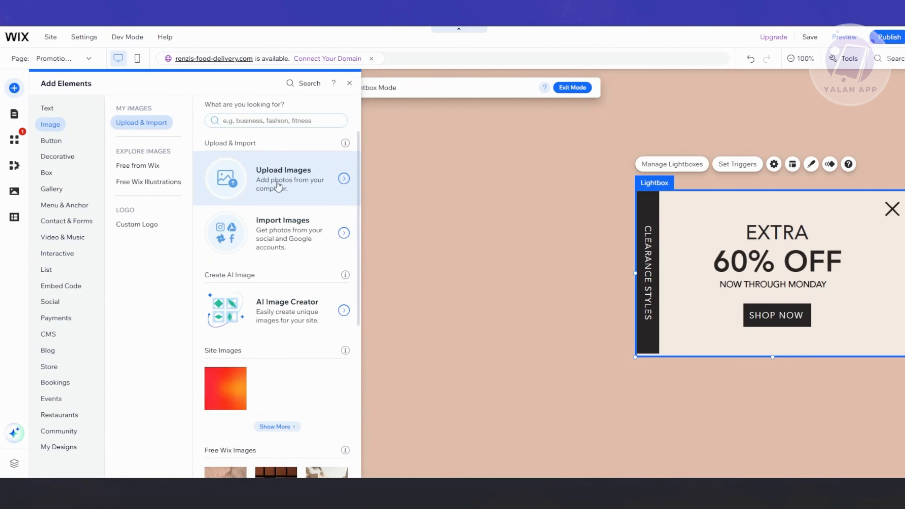
{"action": "scroll", "coordinate": [274, 185], "scroll_direction": "down", "scroll_amount": 10}
{"action": "scroll", "coordinate": [278, 185], "scroll_direction": "down", "scroll_amount": 3}
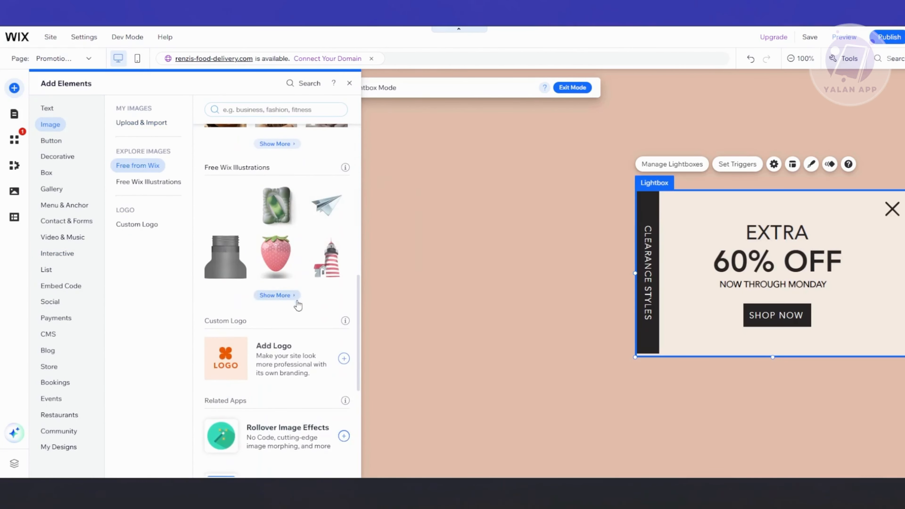
{"action": "left_click_drag", "start_coordinate": [320, 206], "coordinate": [684, 255]}
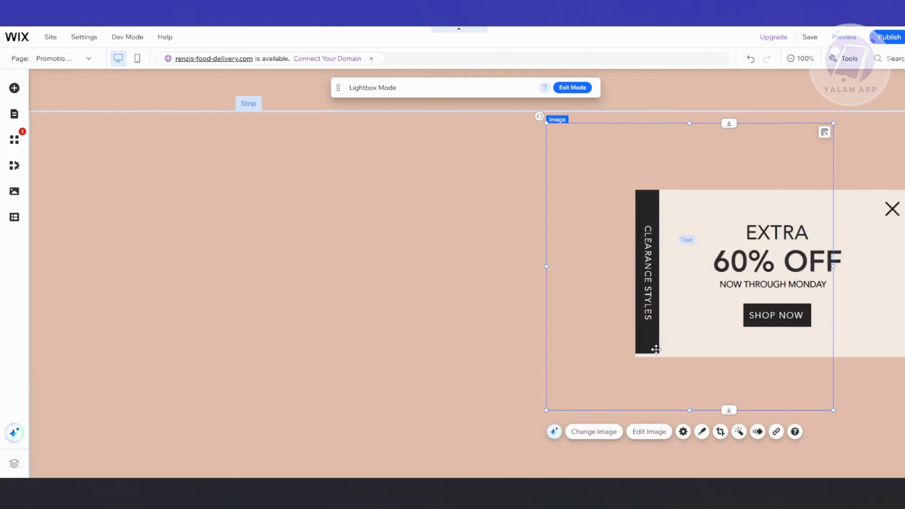
{"action": "left_click_drag", "start_coordinate": [545, 125], "coordinate": [774, 374]}
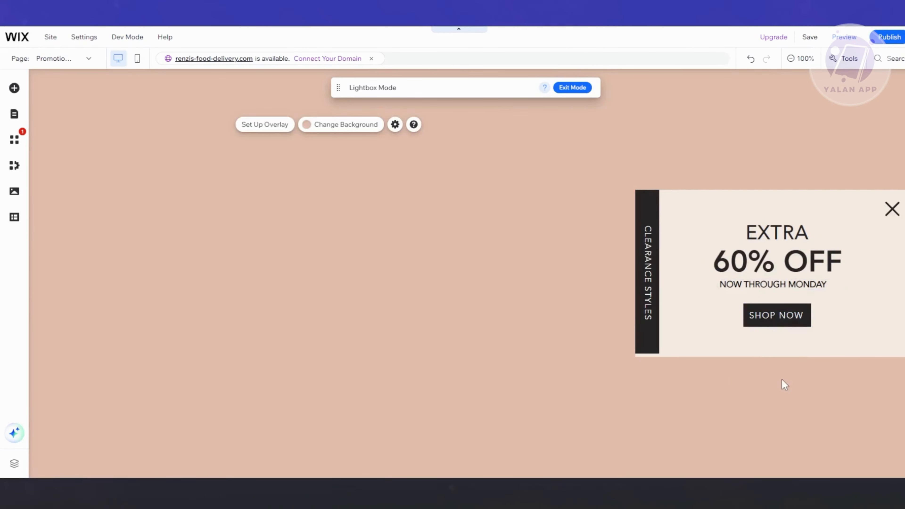
{"action": "left_click", "coordinate": [794, 383]}
{"action": "left_click", "coordinate": [731, 382]}
{"action": "left_click", "coordinate": [752, 349]}
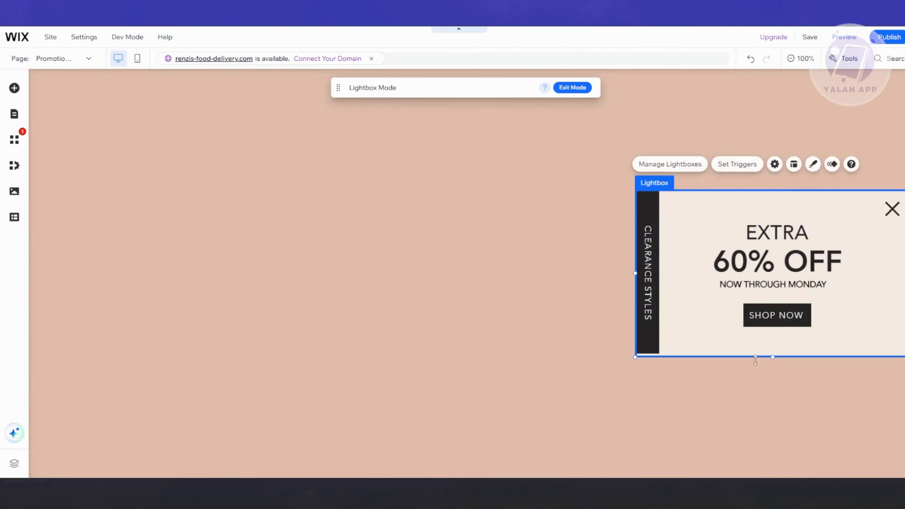
{"action": "left_click", "coordinate": [770, 385]}
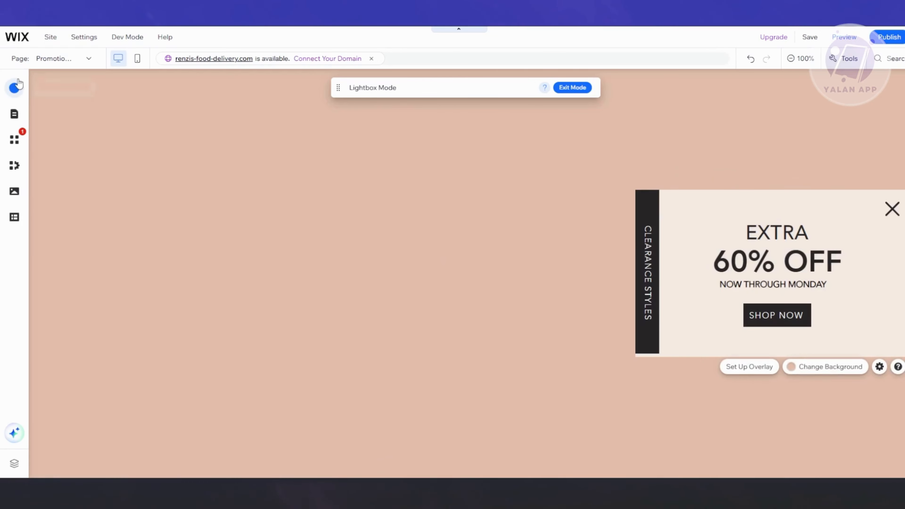
Add the free Wix paper plane illustration to the lightbox, shrink it and place it beside the SHOP NOW button.
{"action": "left_click", "coordinate": [14, 88]}
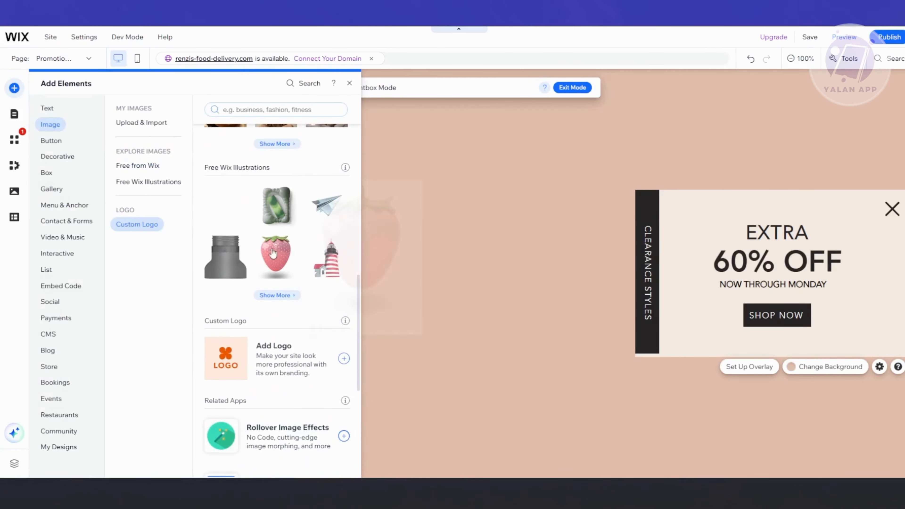
{"action": "left_click_drag", "start_coordinate": [323, 214], "coordinate": [700, 301]}
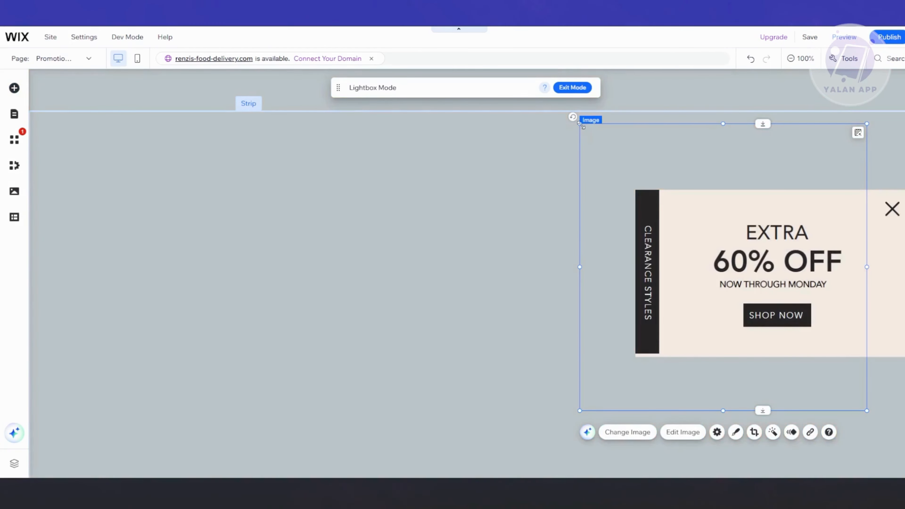
{"action": "left_click_drag", "start_coordinate": [582, 125], "coordinate": [682, 226]}
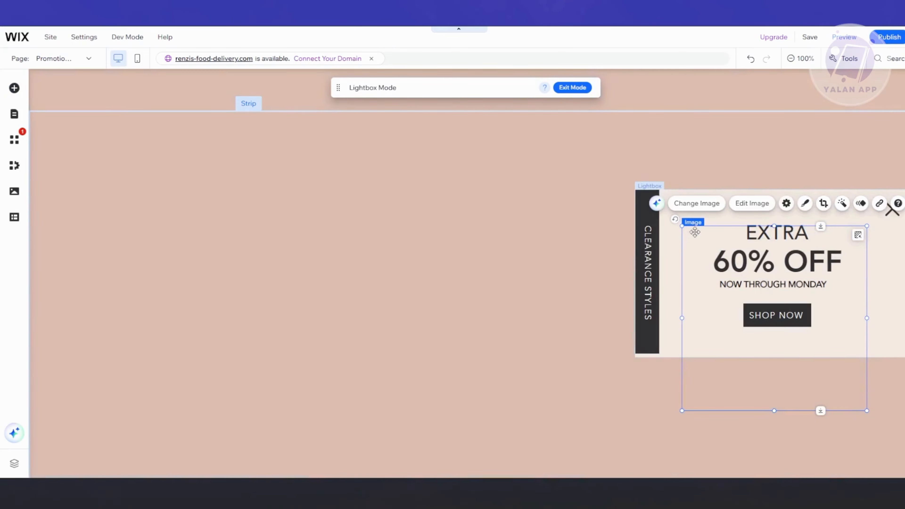
{"action": "left_click", "coordinate": [697, 241]}
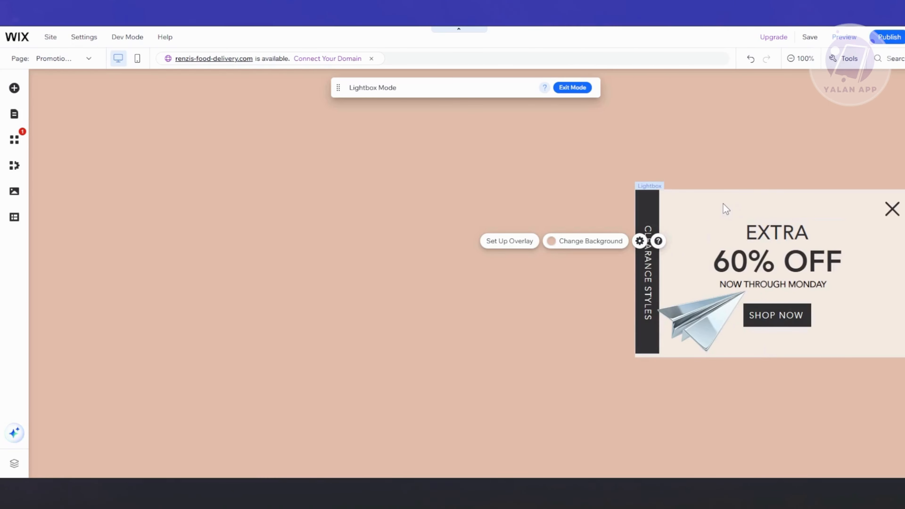
Review the lightbox's page and display settings and its background options.
{"action": "left_click", "coordinate": [726, 208]}
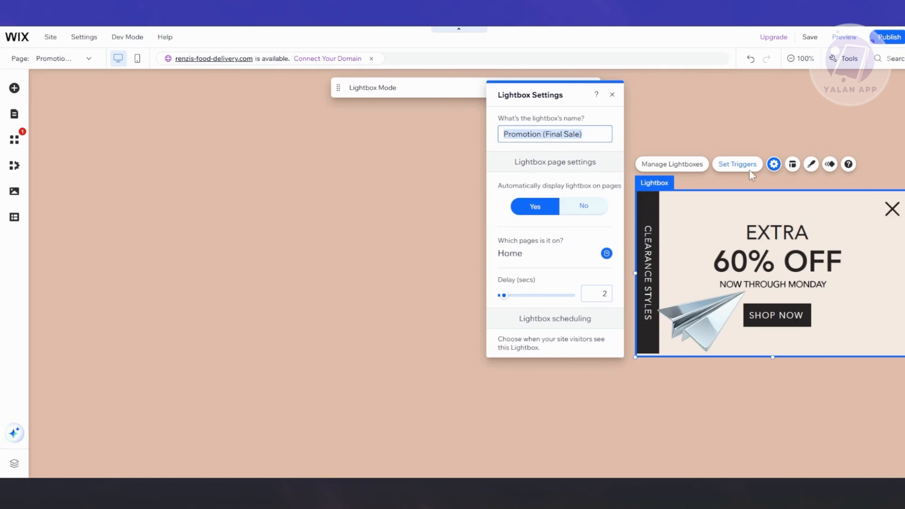
{"action": "left_click", "coordinate": [612, 95]}
{"action": "left_click", "coordinate": [810, 165]}
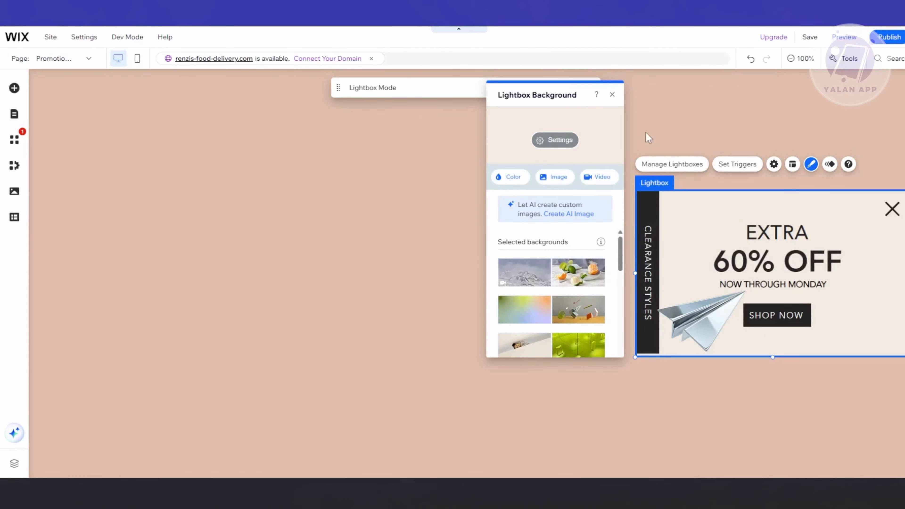
{"action": "left_click", "coordinate": [668, 103]}
Set the lightbox's layout position to the bottom-right corner of the page.
{"action": "left_click", "coordinate": [695, 229]}
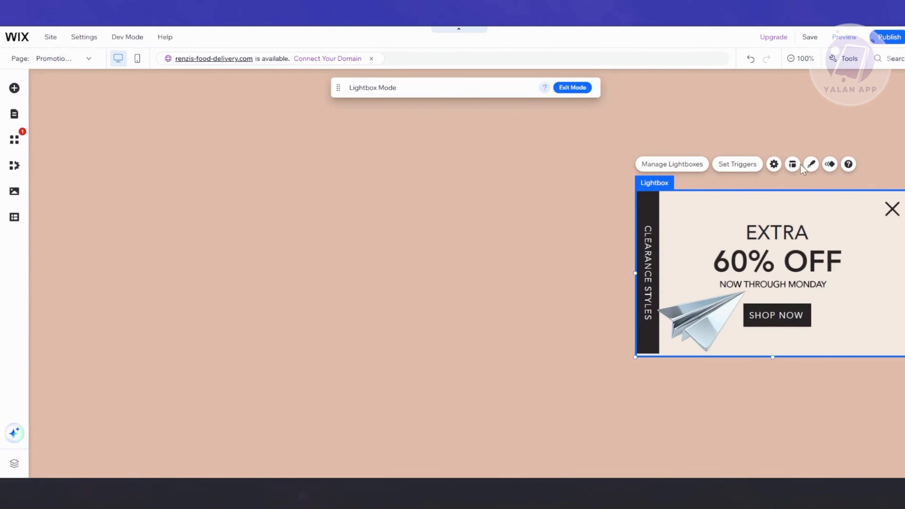
{"action": "left_click", "coordinate": [793, 164]}
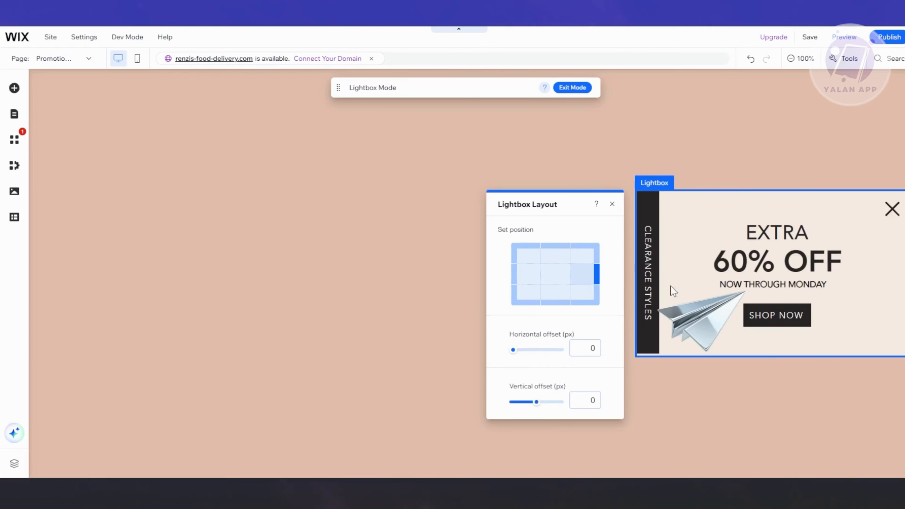
{"action": "left_click", "coordinate": [555, 274]}
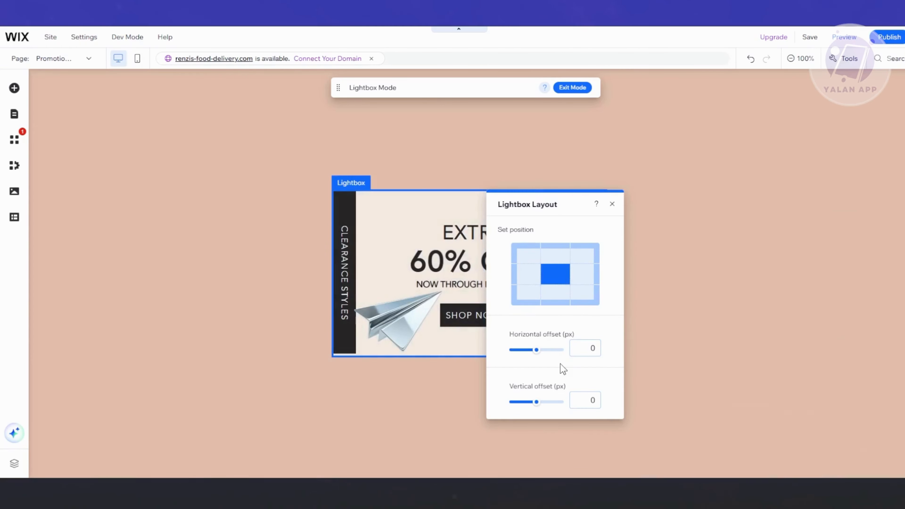
{"action": "left_click", "coordinate": [583, 295]}
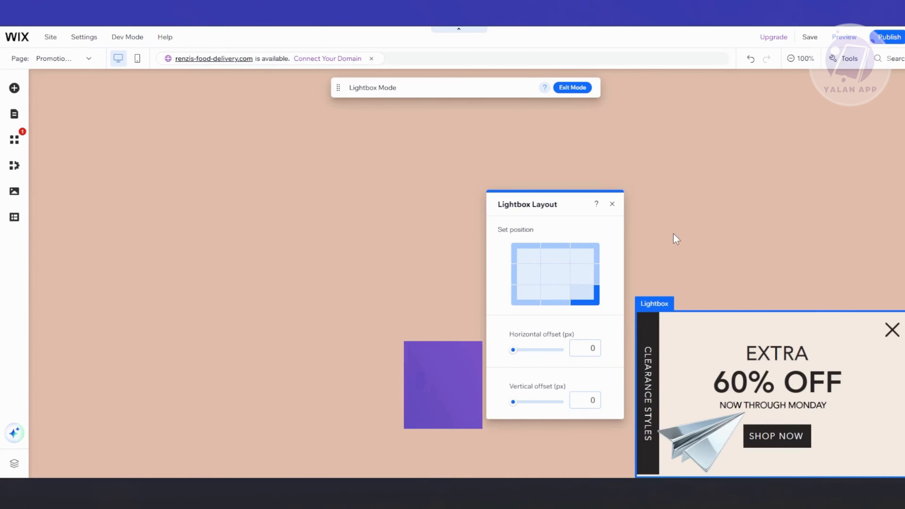
{"action": "left_click", "coordinate": [700, 338]}
{"action": "left_click", "coordinate": [613, 204]}
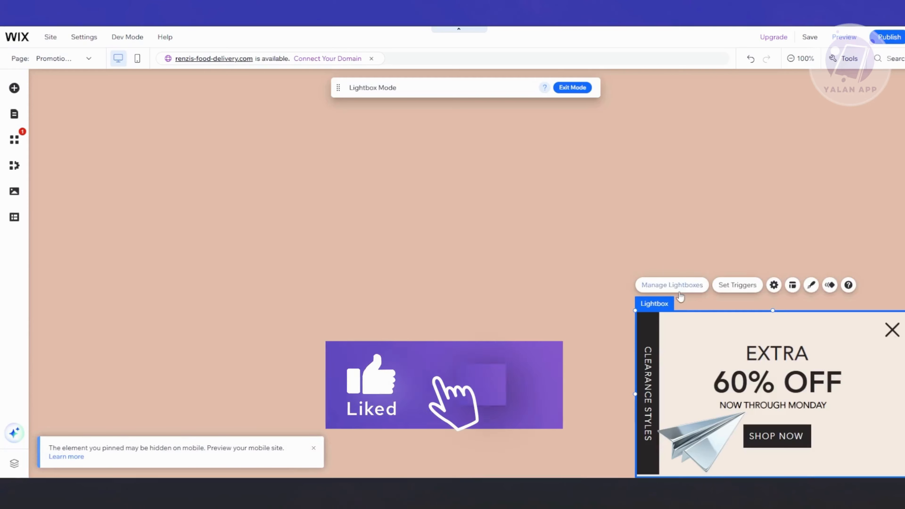
Apply the Blur animation to the lightbox and check its motion style options.
{"action": "left_click", "coordinate": [811, 285]}
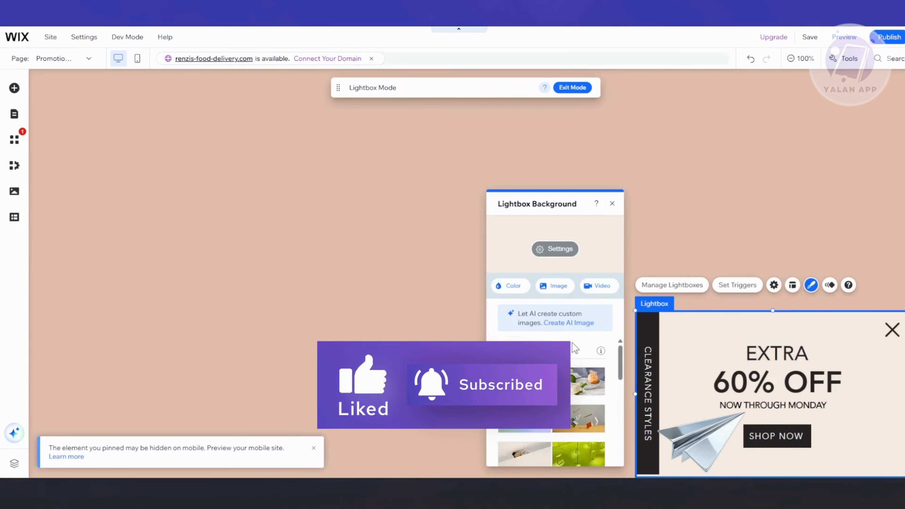
{"action": "left_click", "coordinate": [612, 203]}
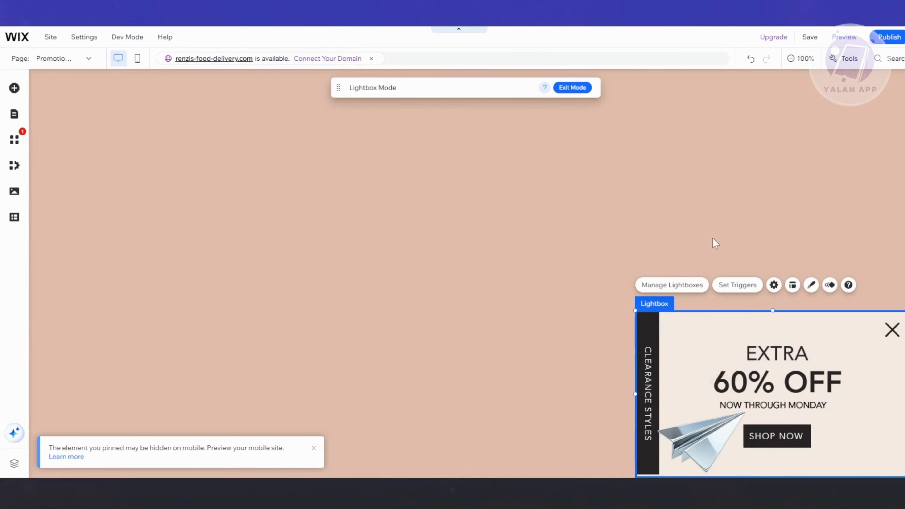
{"action": "left_click", "coordinate": [830, 284]}
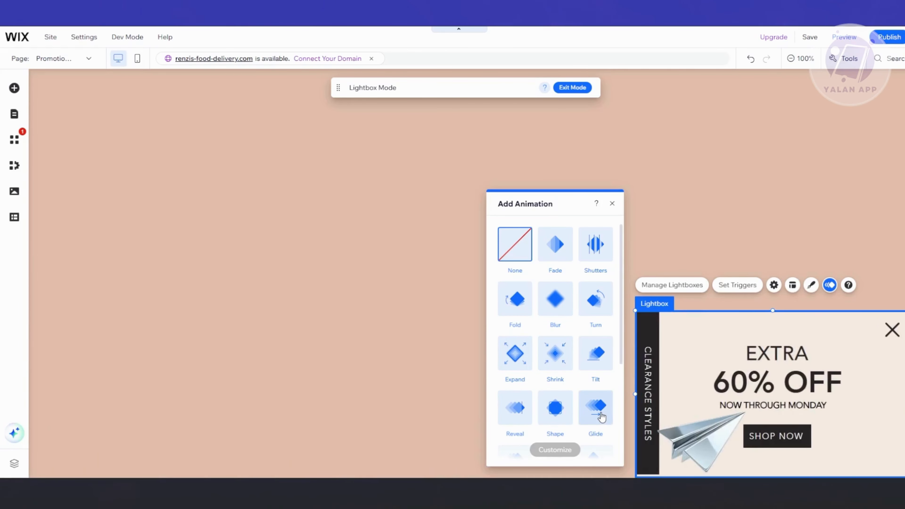
{"action": "left_click", "coordinate": [558, 303]}
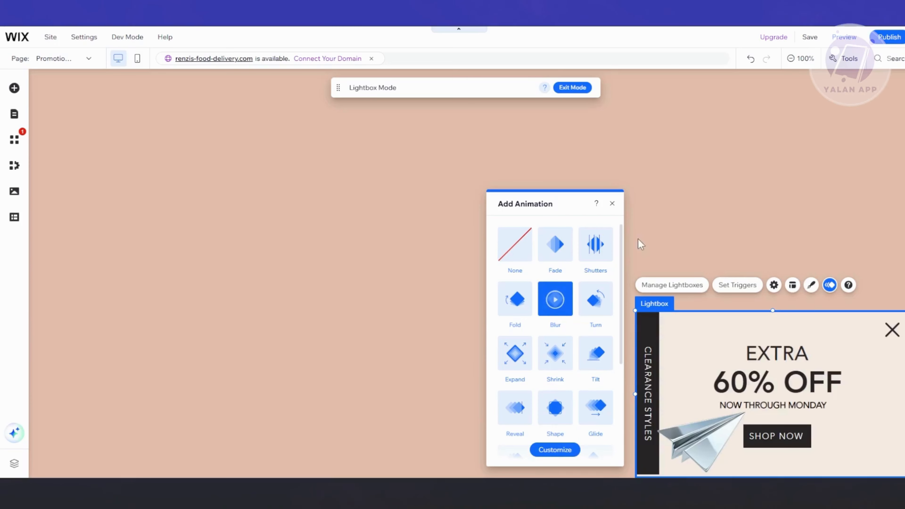
{"action": "left_click", "coordinate": [558, 450]}
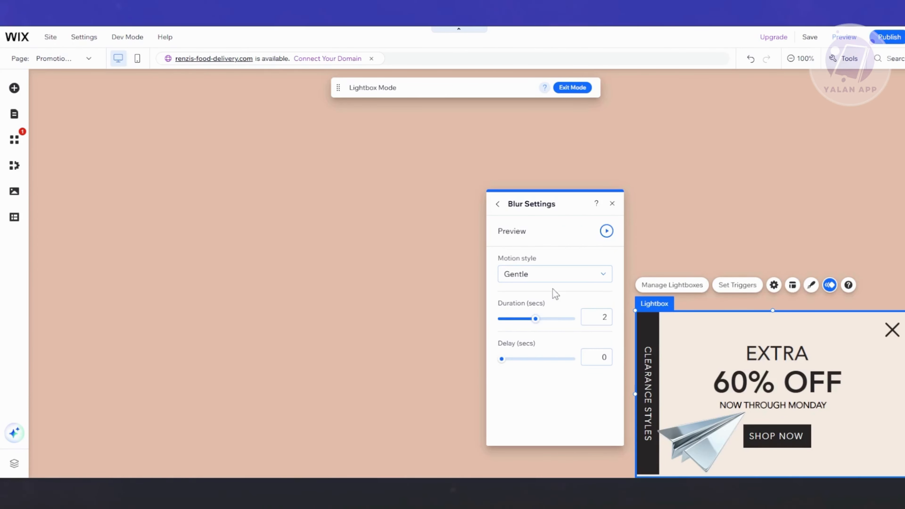
{"action": "left_click", "coordinate": [566, 280]}
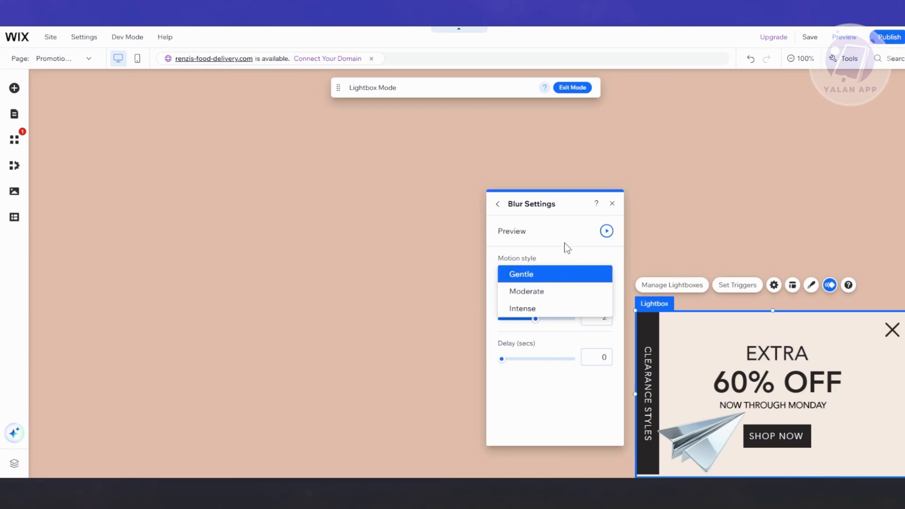
{"action": "left_click", "coordinate": [610, 203]}
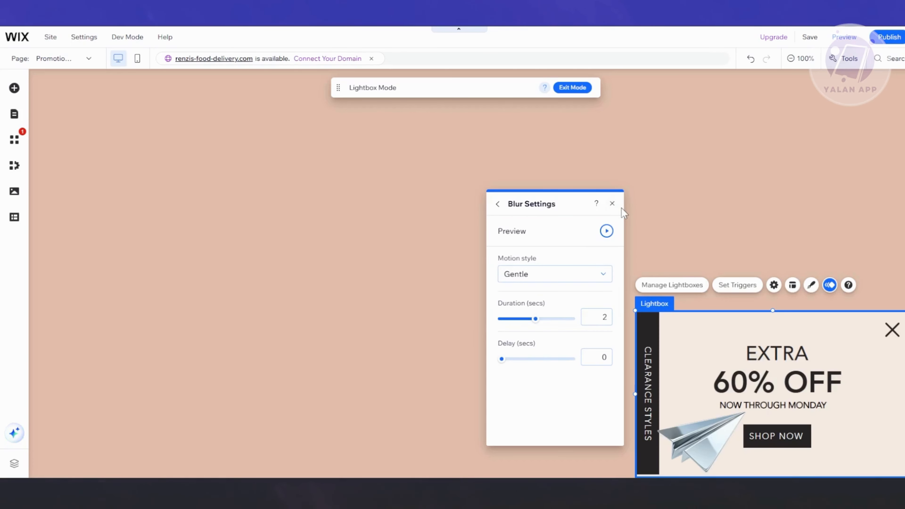
{"action": "left_click", "coordinate": [612, 204]}
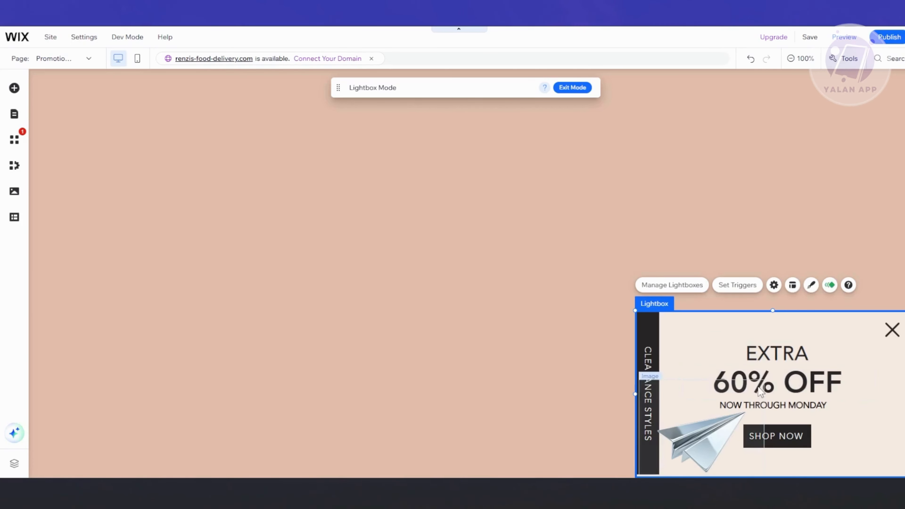
Link the lightbox's SHOP NOW button to the Menu page, opening in the current window.
{"action": "left_click", "coordinate": [794, 378]}
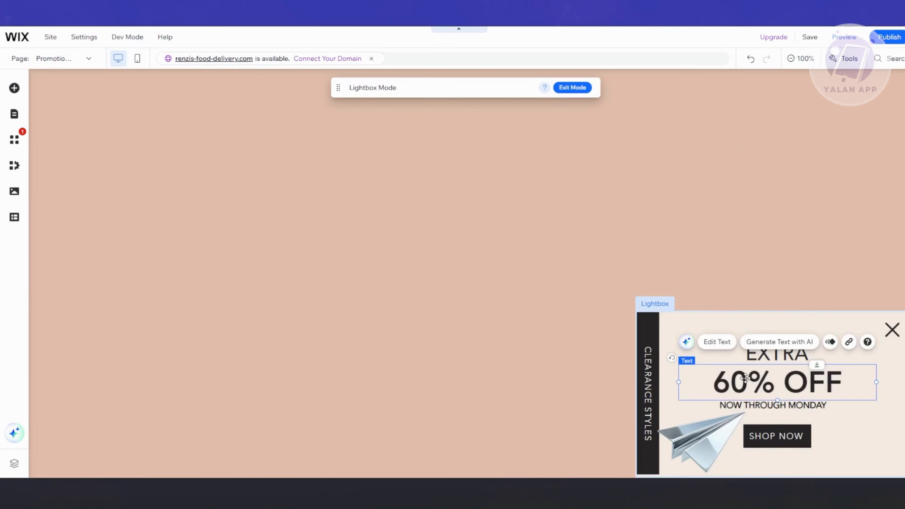
{"action": "left_click", "coordinate": [785, 433]}
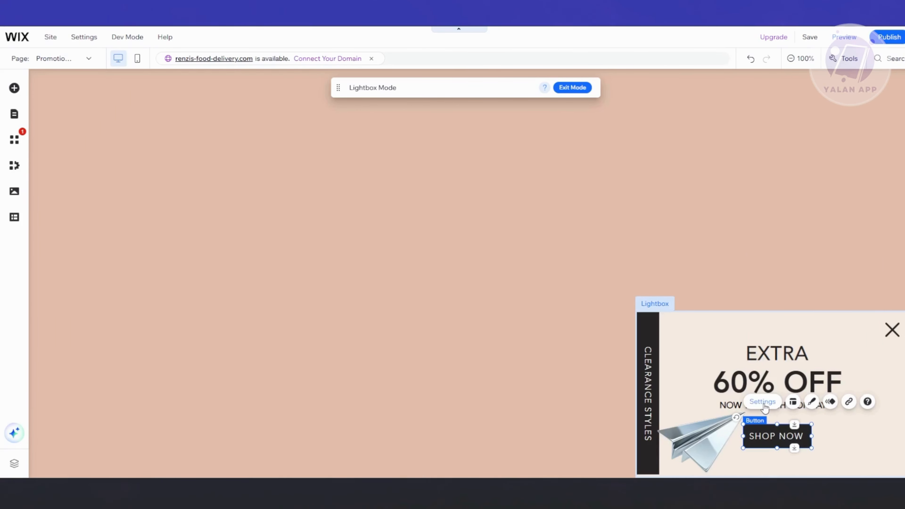
{"action": "left_click", "coordinate": [849, 402]}
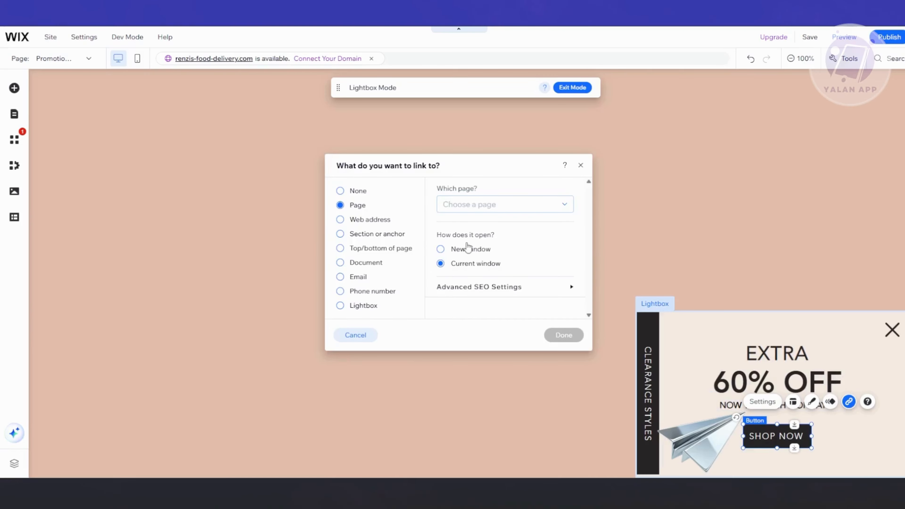
{"action": "left_click", "coordinate": [566, 204]}
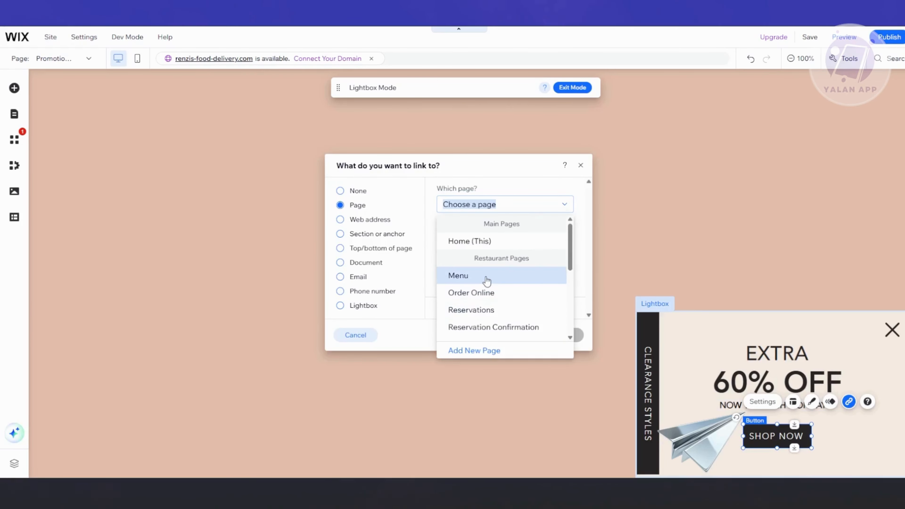
{"action": "left_click", "coordinate": [509, 278]}
{"action": "left_click", "coordinate": [566, 340]}
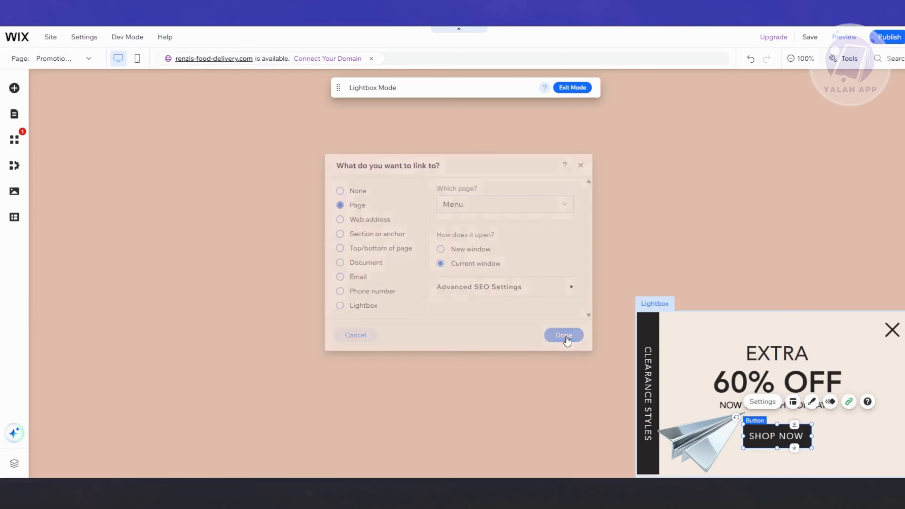
Exit lightbox editing and save the site, dismissing the save confirmation.
{"action": "left_click", "coordinate": [811, 382]}
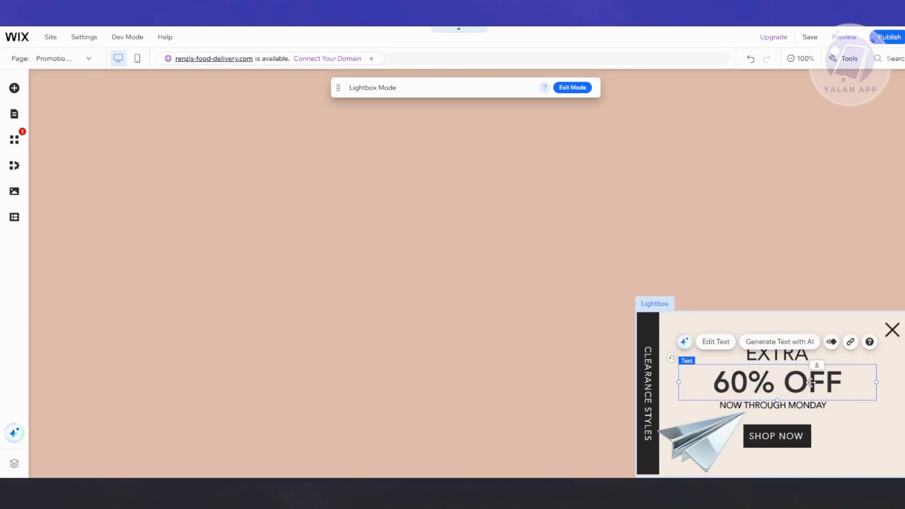
{"action": "left_click", "coordinate": [788, 407]}
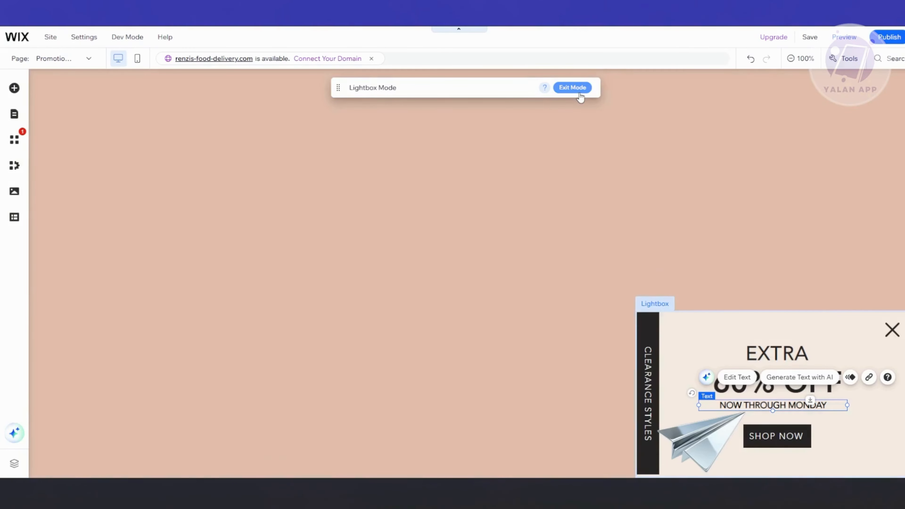
{"action": "left_click", "coordinate": [573, 88]}
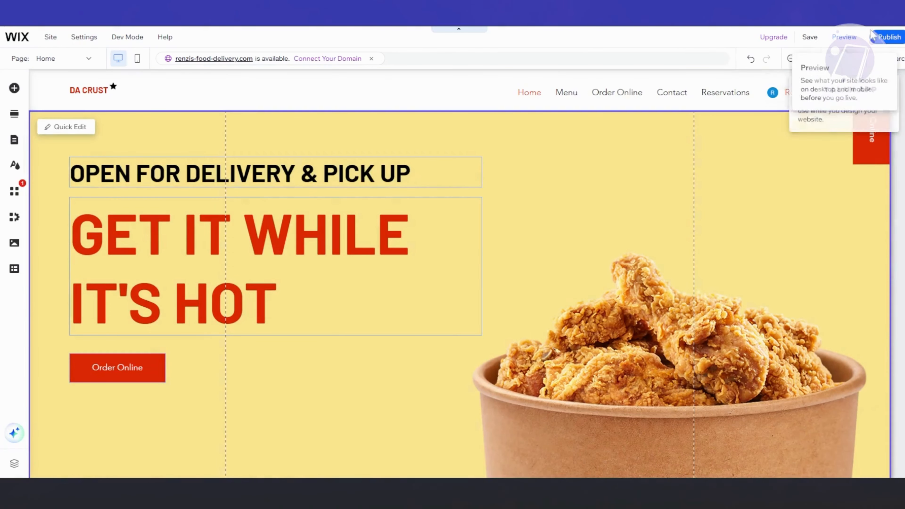
{"action": "left_click", "coordinate": [812, 37]}
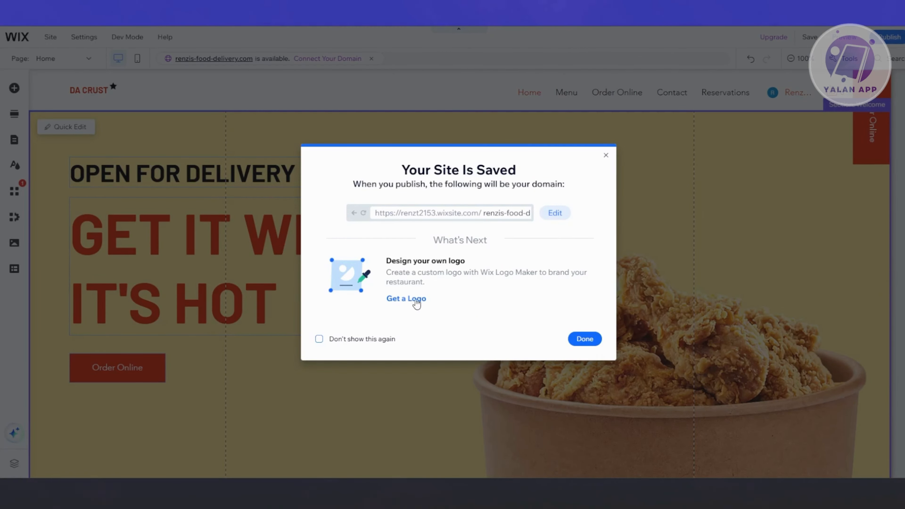
{"action": "left_click", "coordinate": [581, 340]}
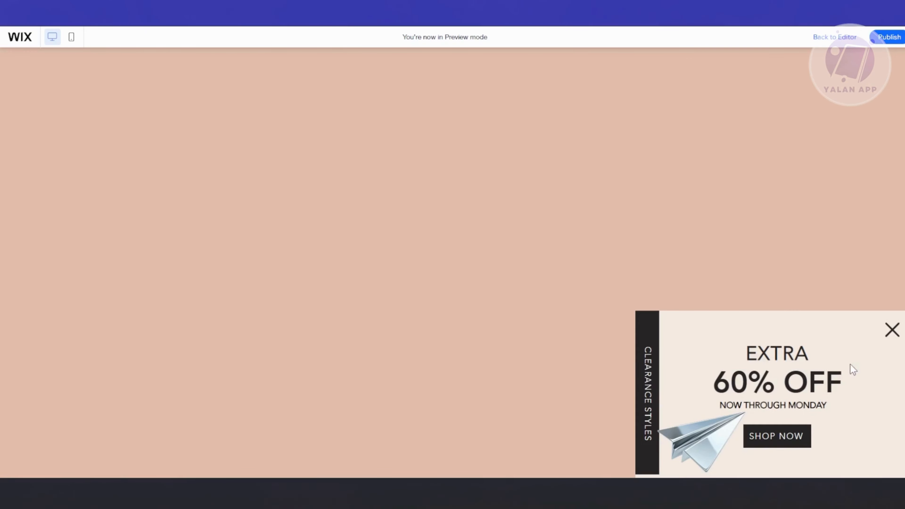
Close the promotional popup in the site preview and return to the editor.
{"action": "left_click", "coordinate": [891, 330]}
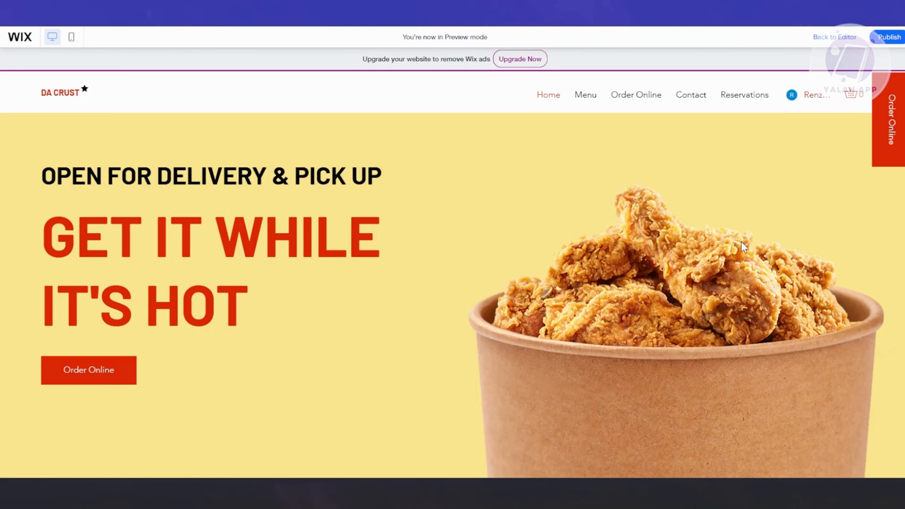
{"action": "left_click", "coordinate": [835, 37]}
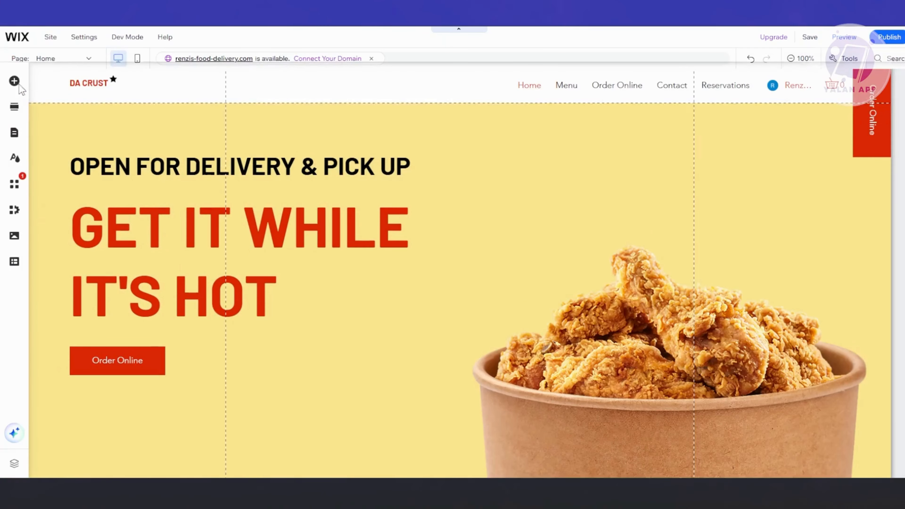
Open the Promotion (Final Sale) lightbox for editing from the site's list of lightboxes.
{"action": "left_click", "coordinate": [17, 146]}
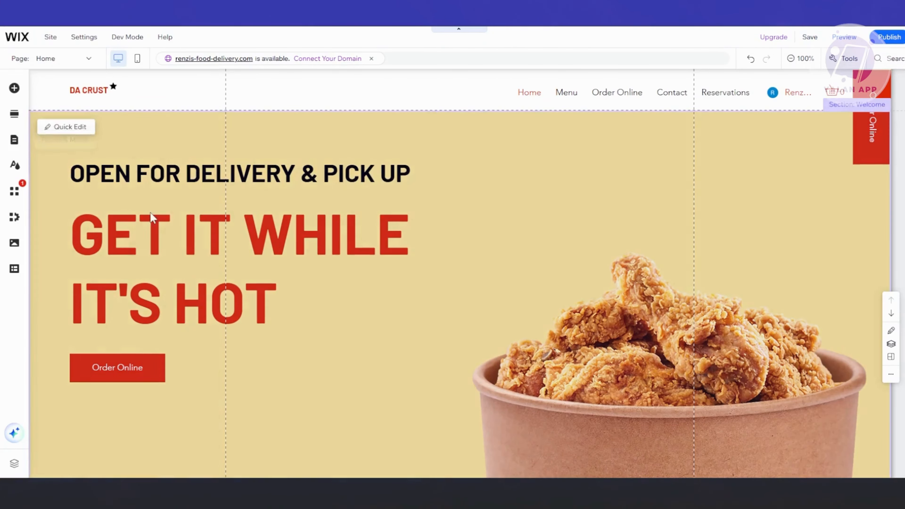
{"action": "left_click", "coordinate": [65, 214]}
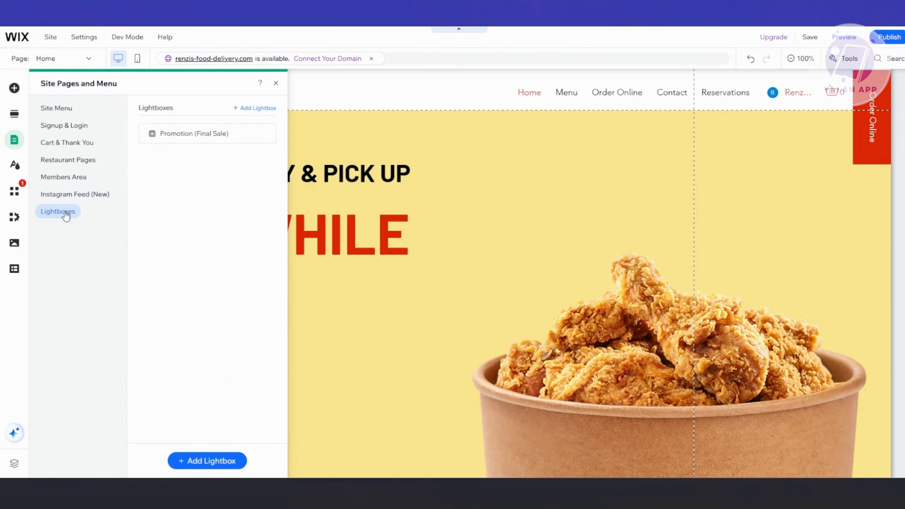
{"action": "left_click", "coordinate": [215, 139]}
Turn off the overlay setting that closes the lightbox when it is clicked.
{"action": "left_click", "coordinate": [399, 244]}
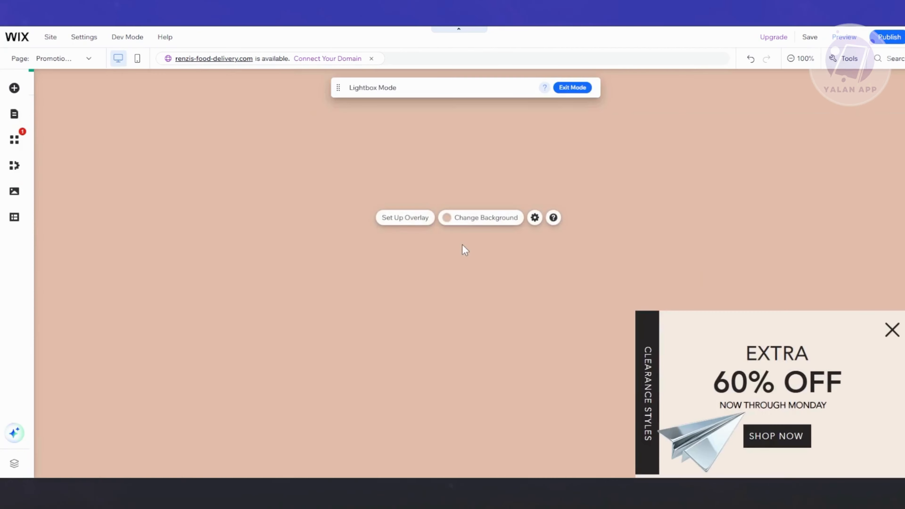
{"action": "left_click", "coordinate": [422, 285]}
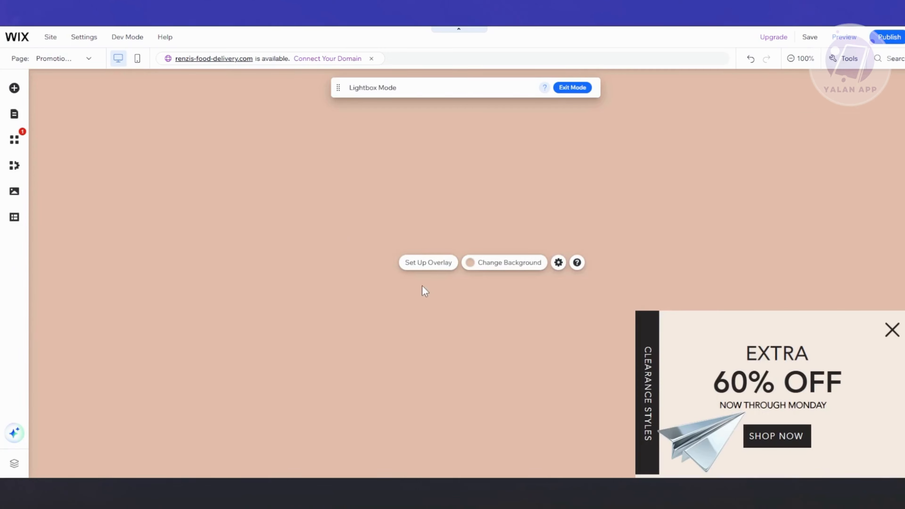
{"action": "left_click", "coordinate": [428, 263]}
{"action": "left_click", "coordinate": [206, 124]}
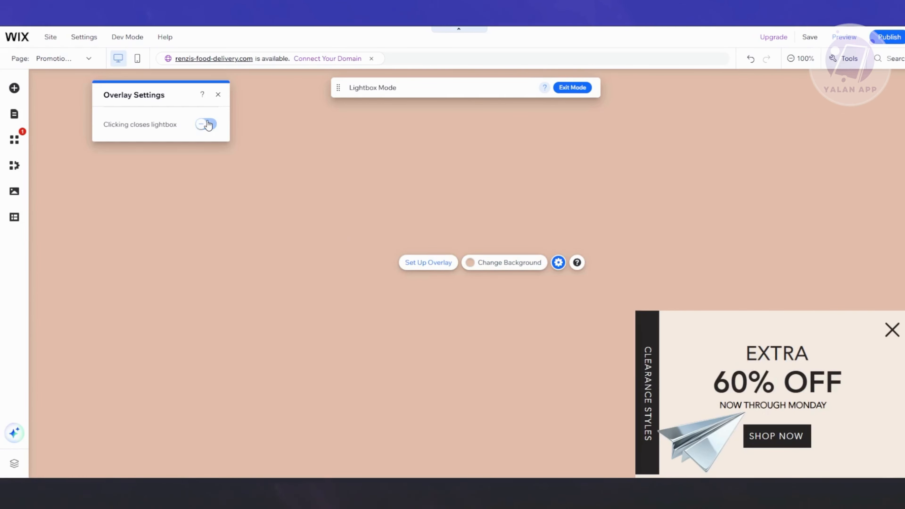
{"action": "left_click", "coordinate": [218, 94]}
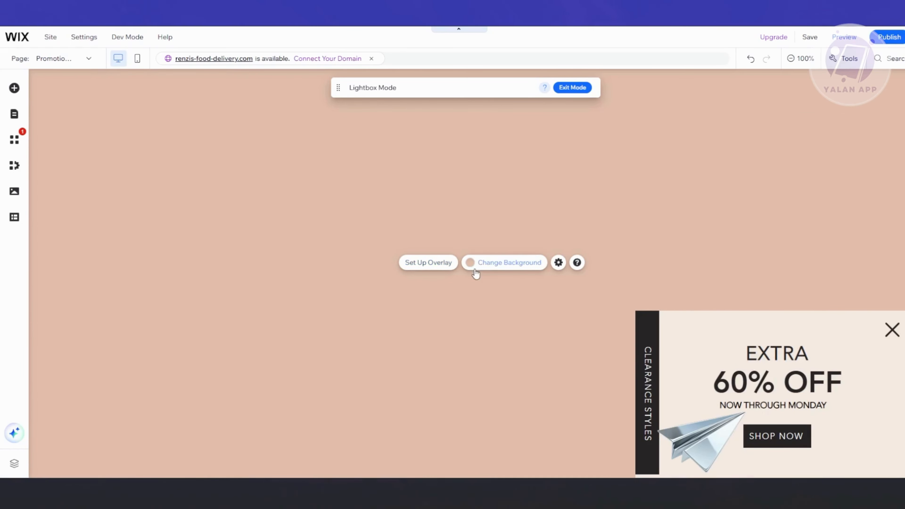
Examine the overlay background's colour picker, theme colour defaults and selected pattern backgrounds.
{"action": "left_click", "coordinate": [490, 268]}
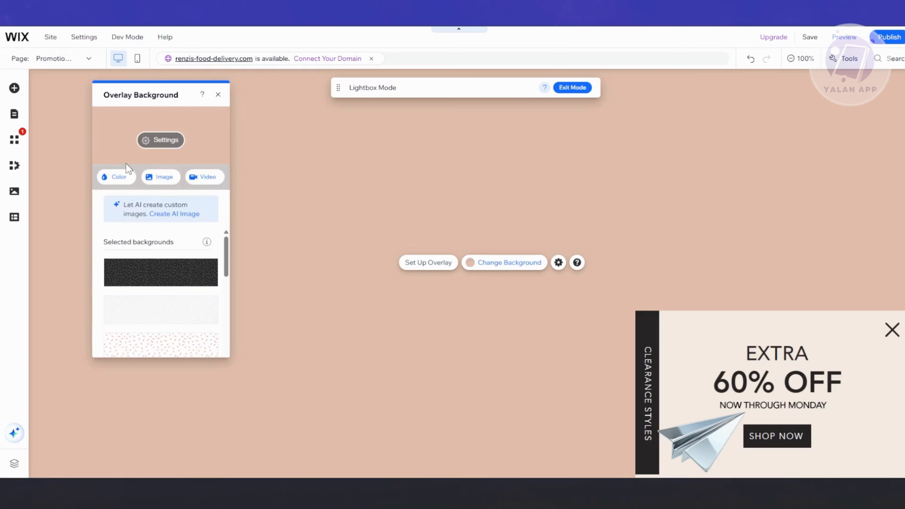
{"action": "left_click", "coordinate": [118, 178]}
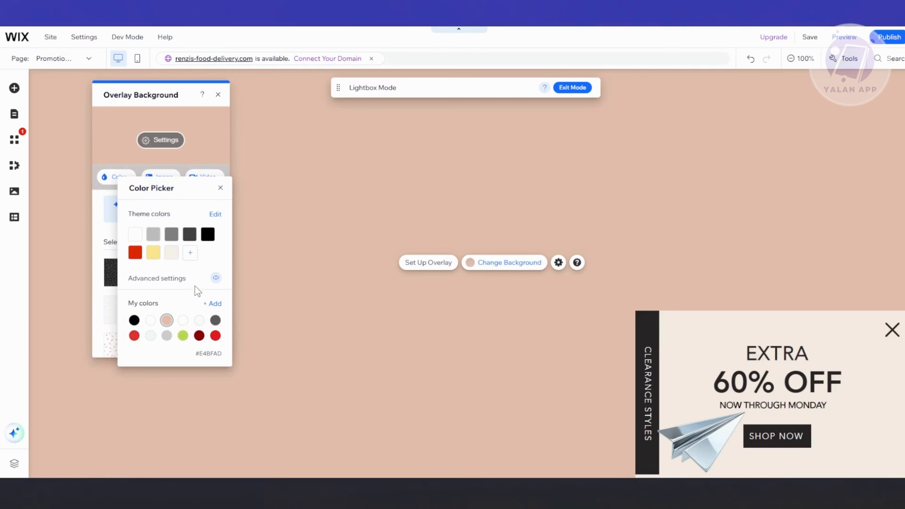
{"action": "left_click", "coordinate": [216, 282]}
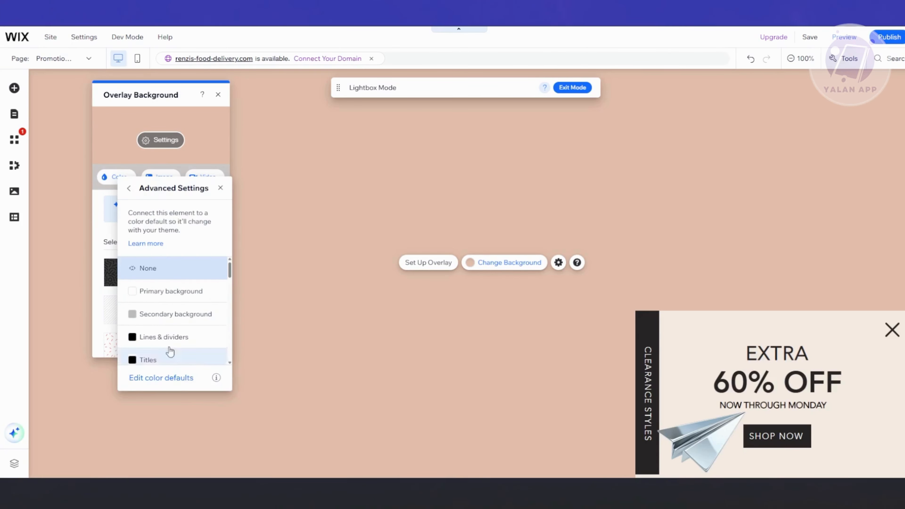
{"action": "scroll", "coordinate": [174, 341], "scroll_direction": "down", "scroll_amount": 2}
{"action": "scroll", "coordinate": [180, 337], "scroll_direction": "up", "scroll_amount": 1}
{"action": "scroll", "coordinate": [188, 324], "scroll_direction": "up", "scroll_amount": 1}
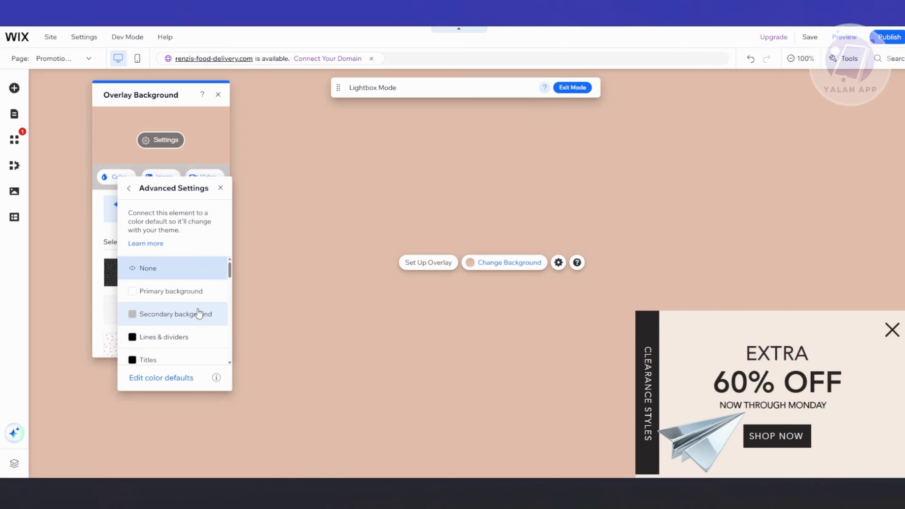
{"action": "scroll", "coordinate": [213, 338], "scroll_direction": "down", "scroll_amount": 5}
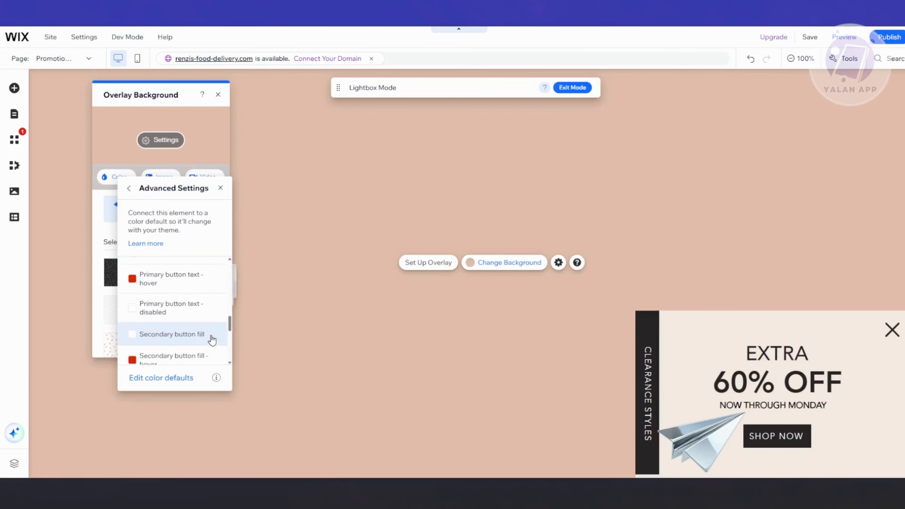
{"action": "scroll", "coordinate": [212, 339], "scroll_direction": "down", "scroll_amount": 2}
{"action": "left_click", "coordinate": [220, 187]}
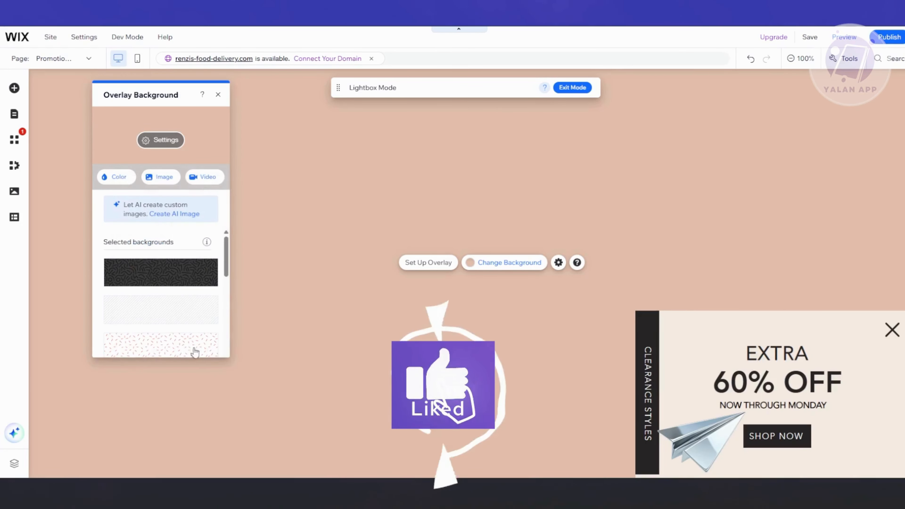
{"action": "left_click_drag", "start_coordinate": [226, 262], "coordinate": [231, 289]}
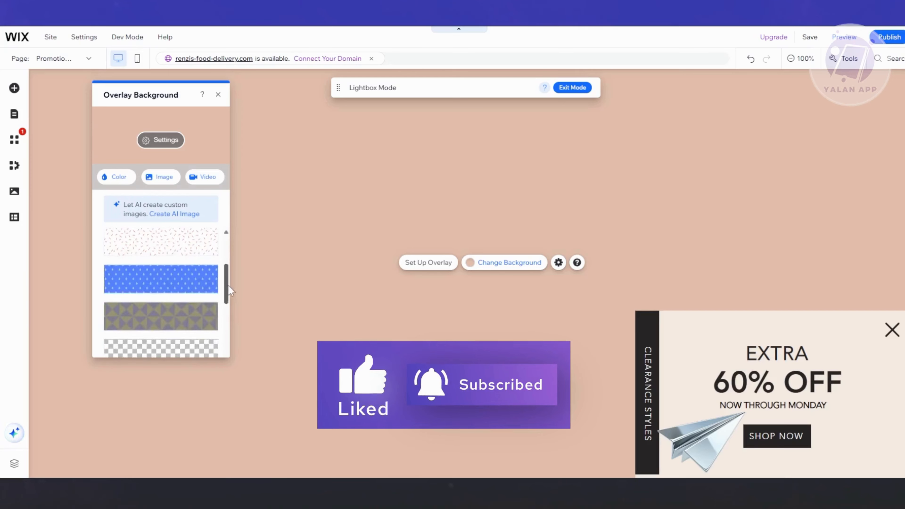
Lower the overlay background colour's opacity to 30% so the page shows behind the lightbox.
{"action": "left_click", "coordinate": [161, 140]}
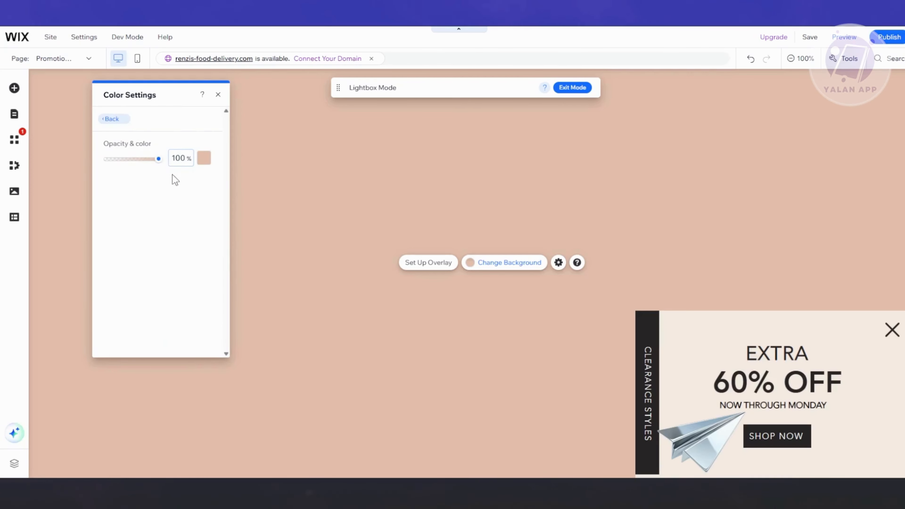
{"action": "left_click_drag", "start_coordinate": [159, 161], "coordinate": [124, 158]}
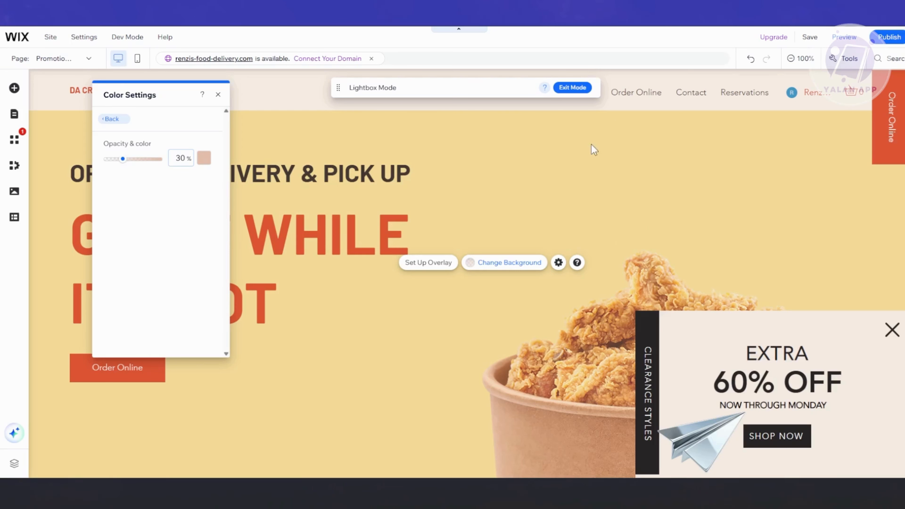
{"action": "left_click", "coordinate": [656, 182]}
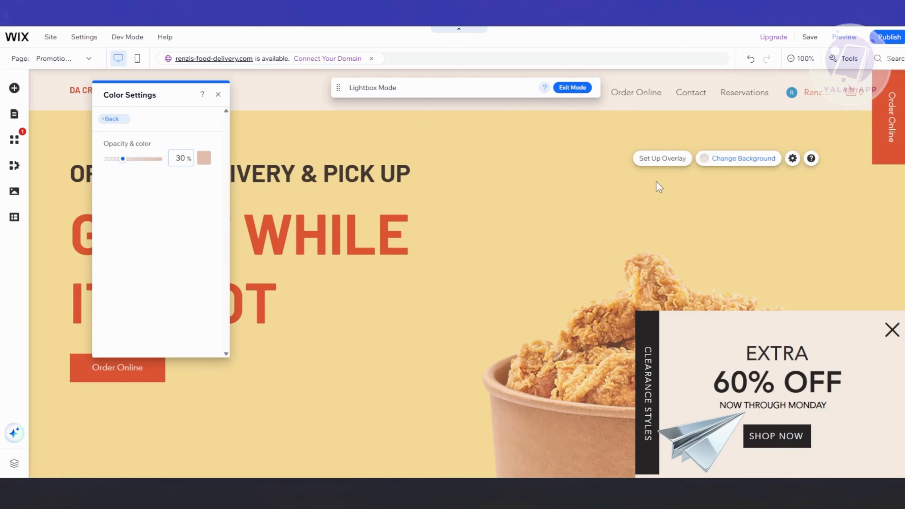
{"action": "left_click", "coordinate": [218, 95]}
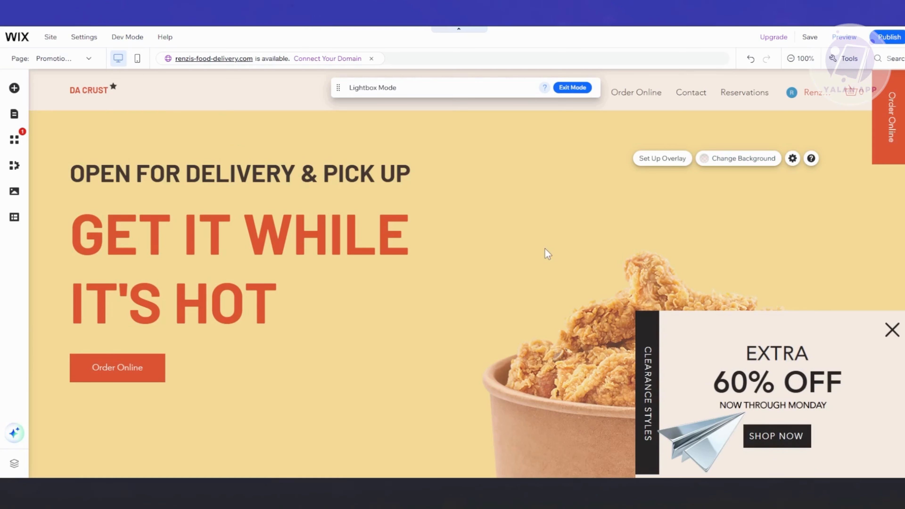
{"action": "left_click", "coordinate": [548, 254]}
Save the site with the lightbox changes and exit lightbox editing.
{"action": "left_click", "coordinate": [810, 37]}
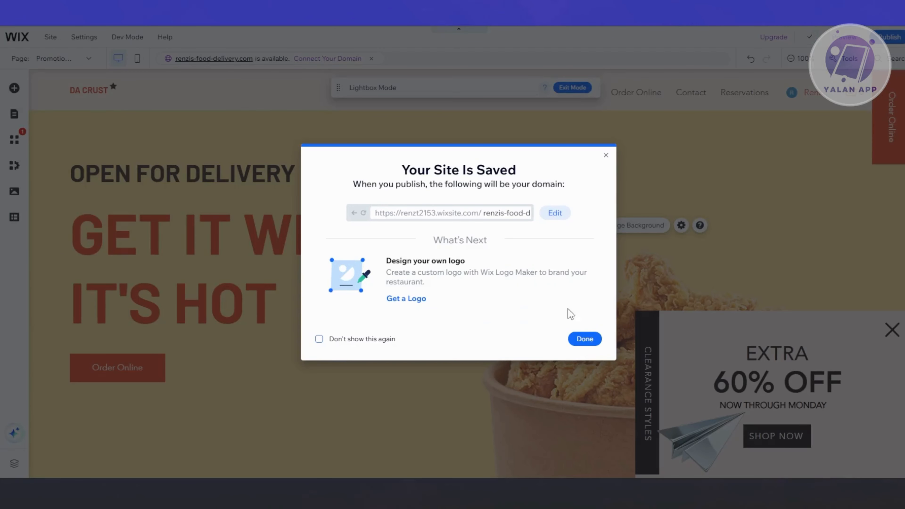
{"action": "left_click", "coordinate": [584, 339]}
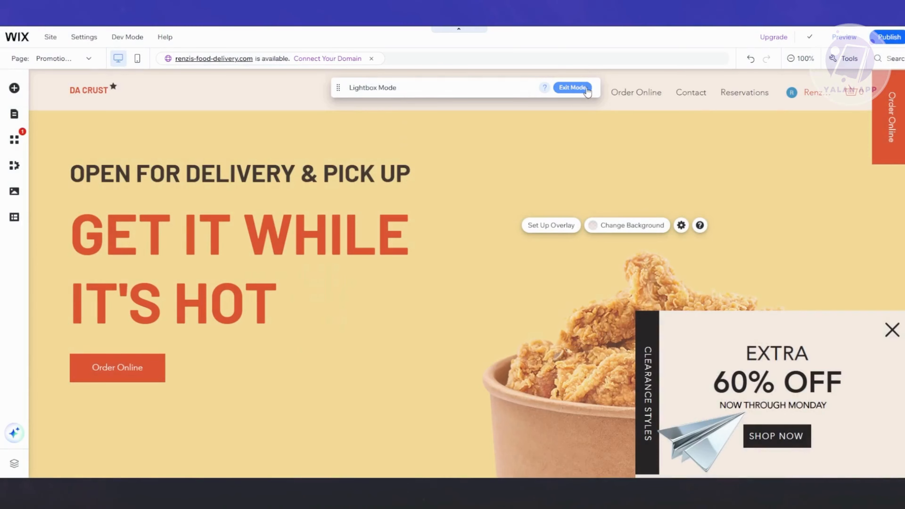
{"action": "left_click", "coordinate": [572, 87]}
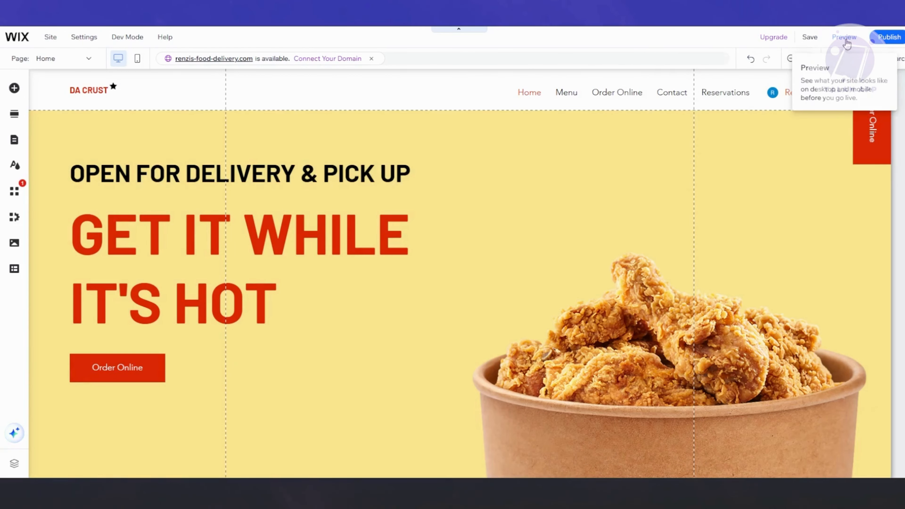
Publish the site, view it live, and decline editing the mobile version.
{"action": "left_click", "coordinate": [881, 37]}
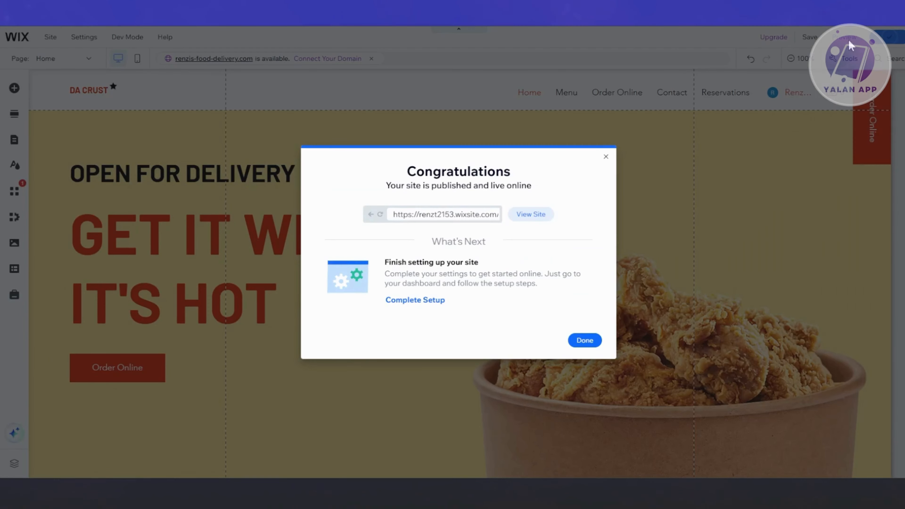
{"action": "left_click", "coordinate": [530, 215]}
{"action": "left_click", "coordinate": [606, 158]}
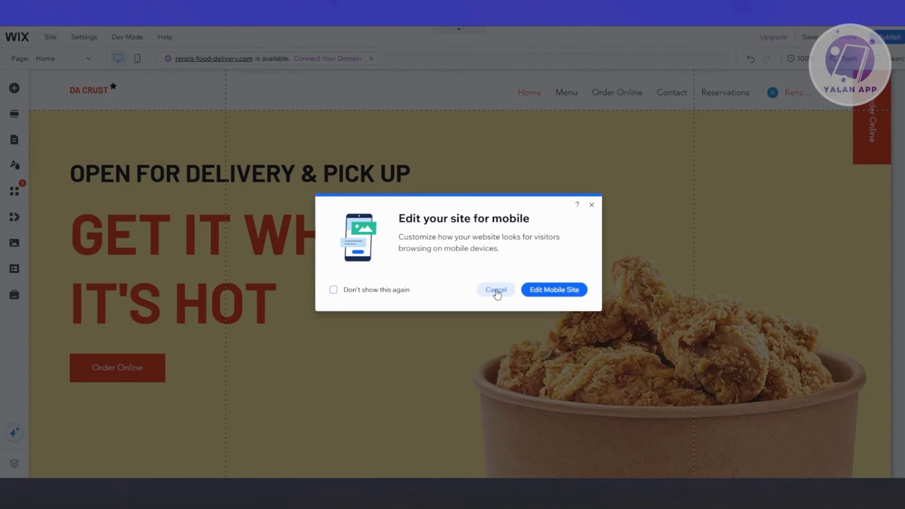
{"action": "left_click", "coordinate": [496, 290]}
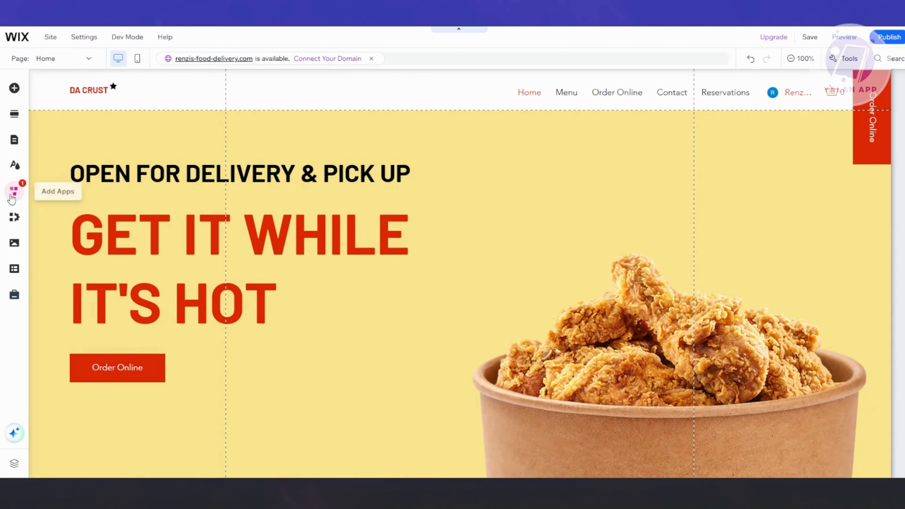
Search the Wix App Market for "POP UP" apps, review the results and close the market.
{"action": "left_click", "coordinate": [13, 194]}
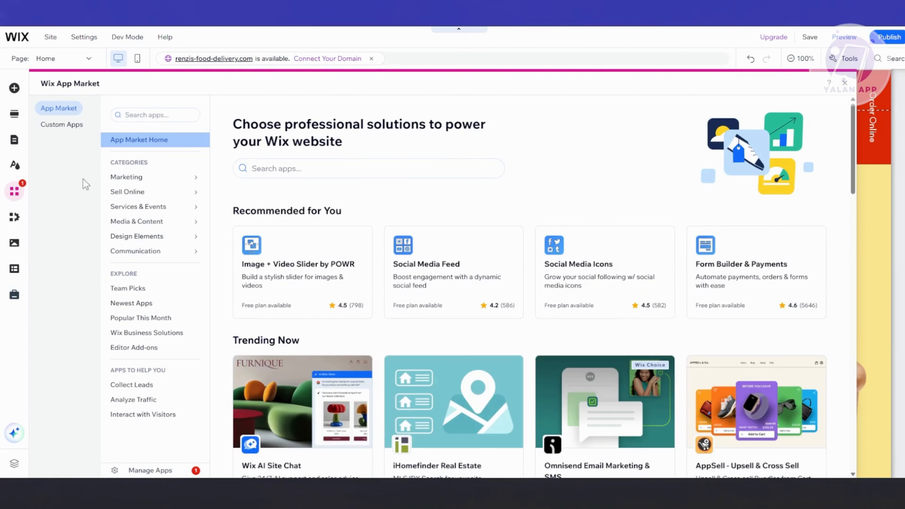
{"action": "left_click", "coordinate": [309, 170]}
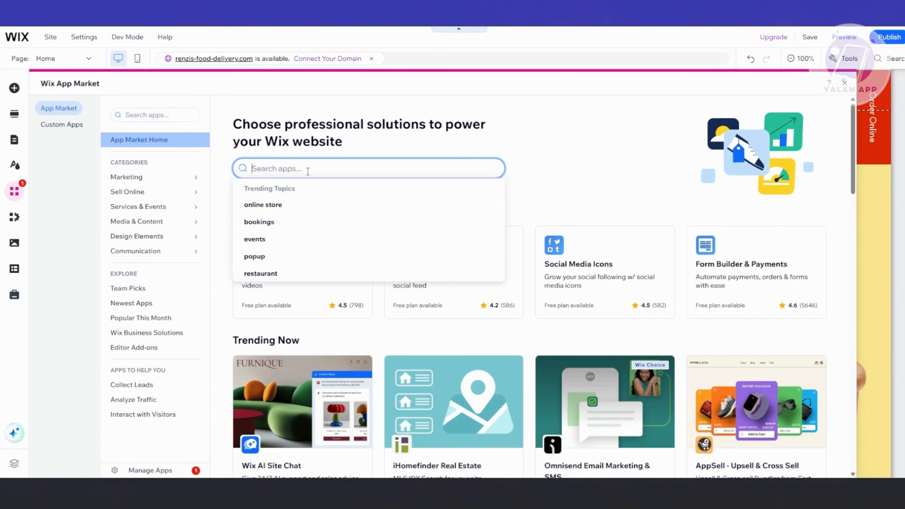
{"action": "type", "text": "POP UP"}
{"action": "key", "text": "Return"}
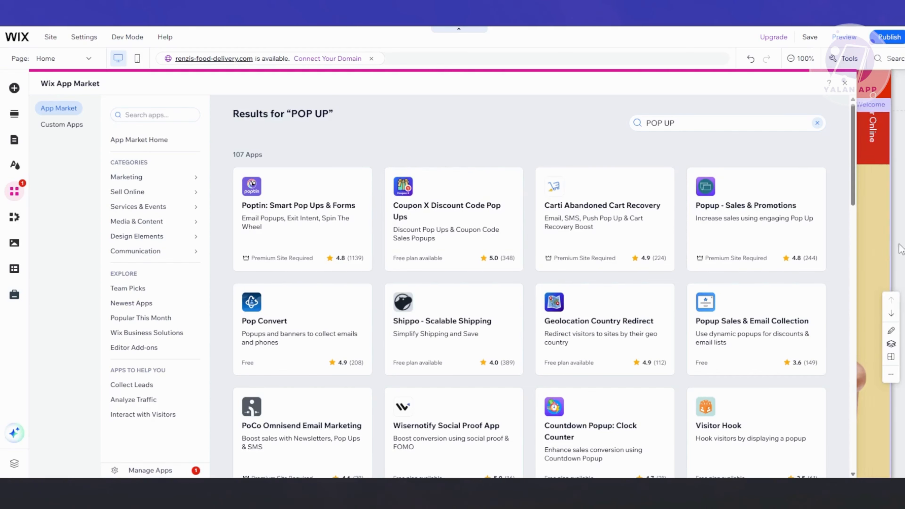
{"action": "left_click", "coordinate": [845, 84]}
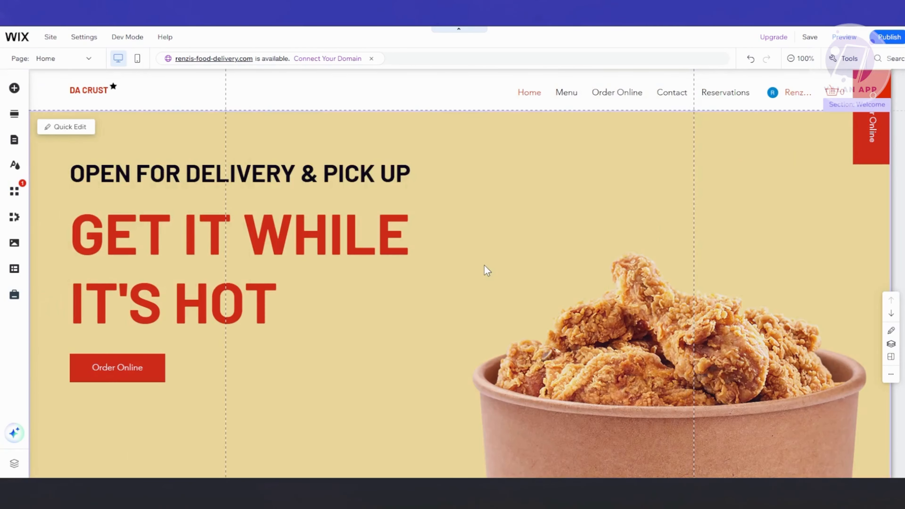